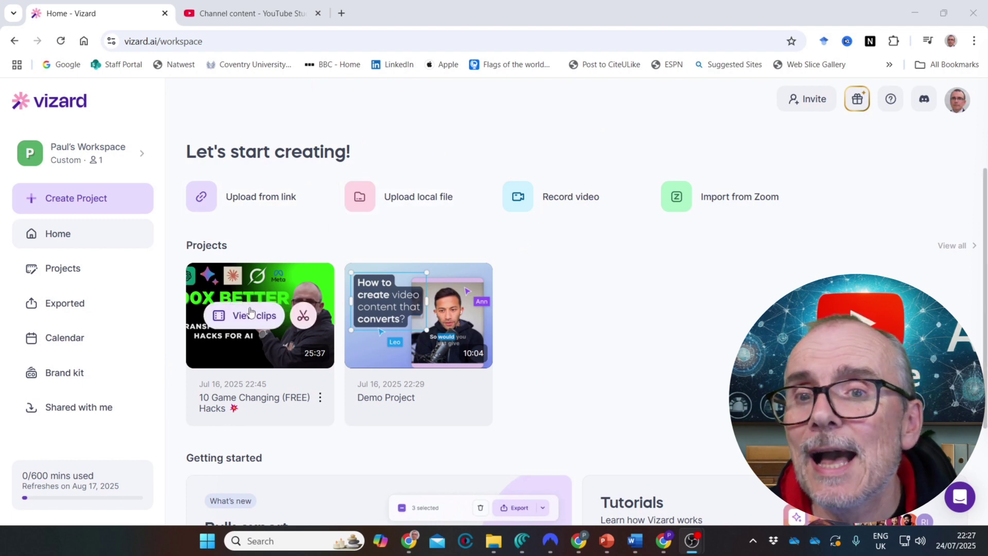
scroll(364, 224, down, 2)
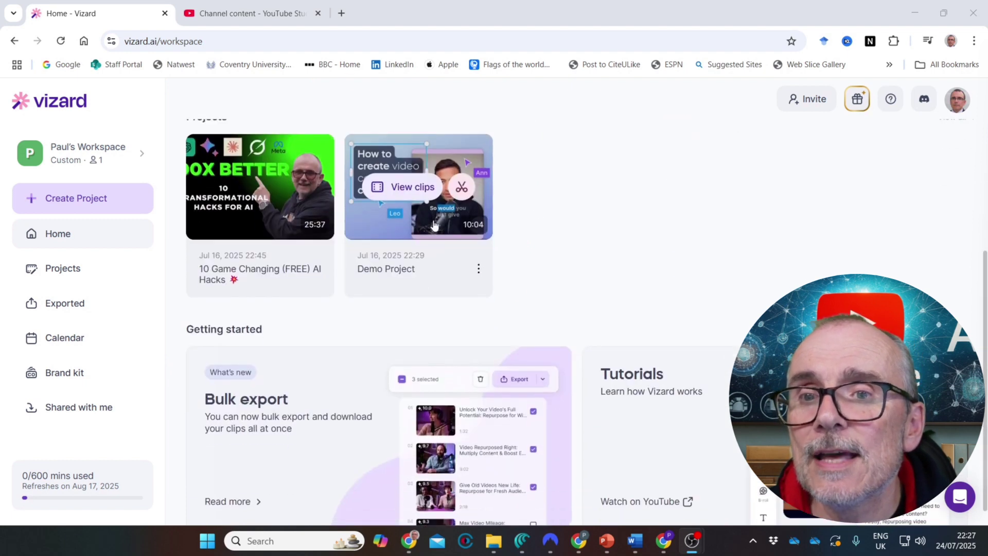
scroll(348, 228, up, 2)
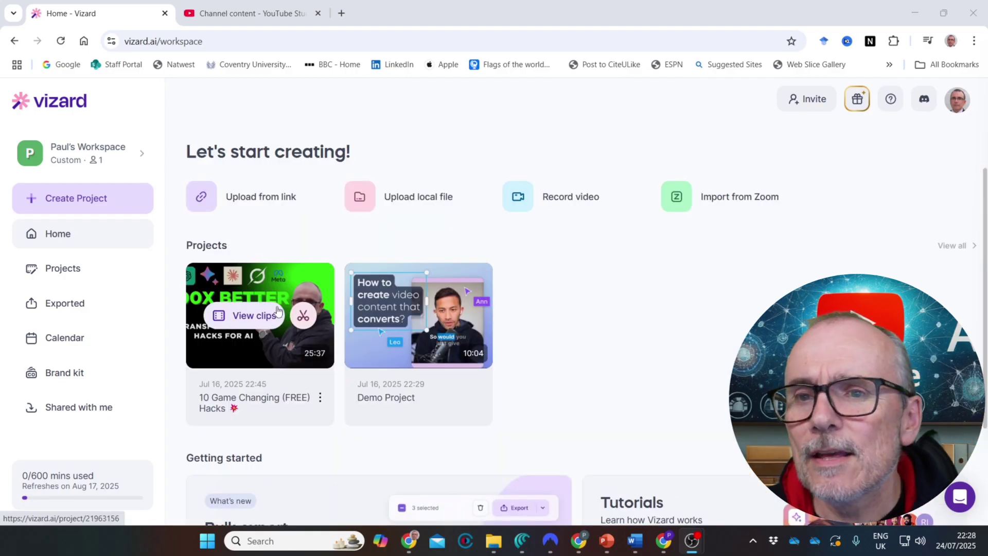
Step: Start a project from a link and paste the ChatGPT Agent YouTube URL into the field
click(253, 202)
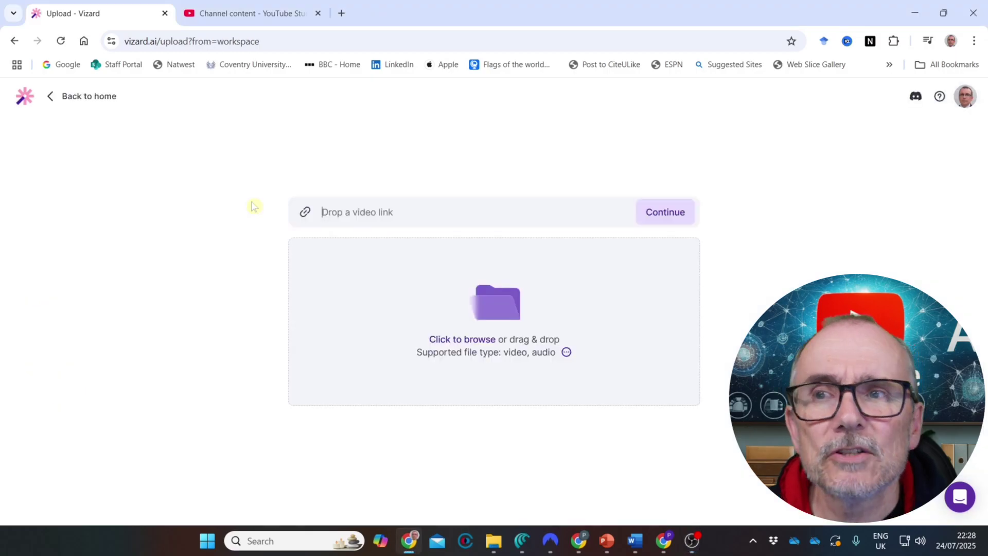
mouse_move(206, 139)
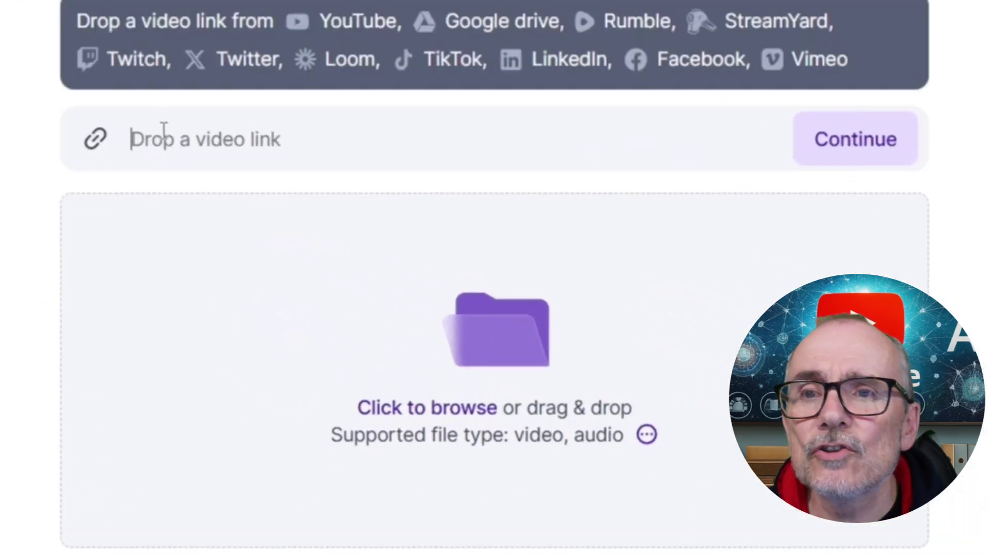
click(231, 139)
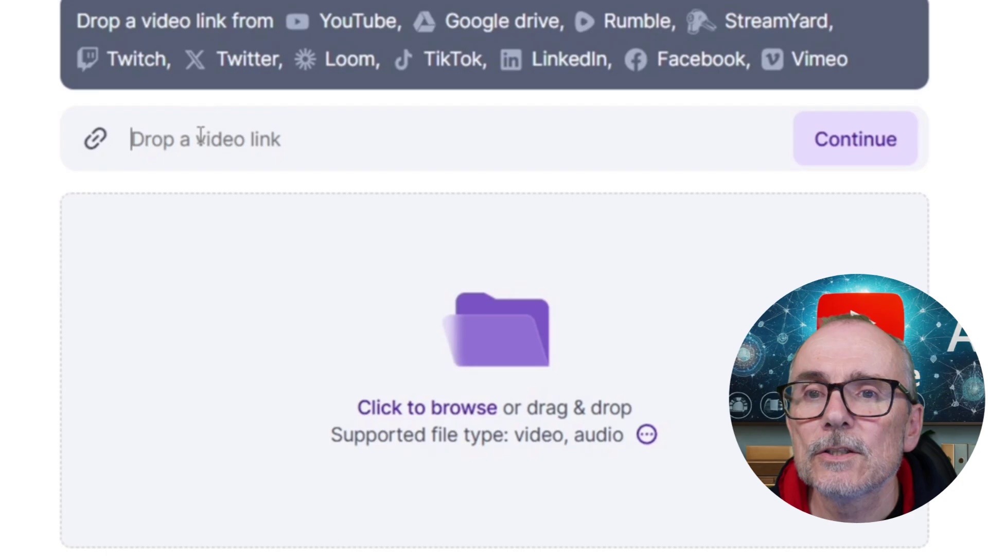
right_click(200, 138)
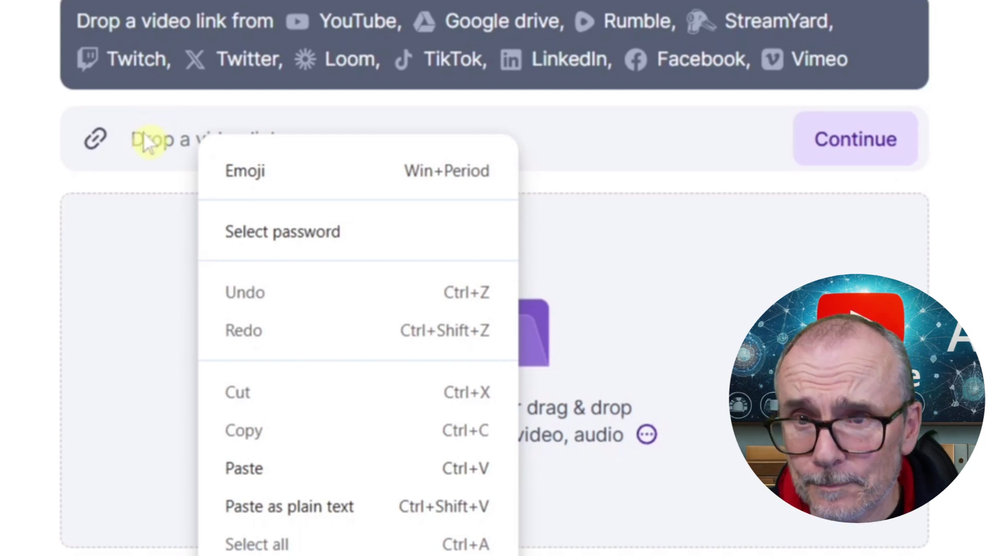
right_click(143, 133)
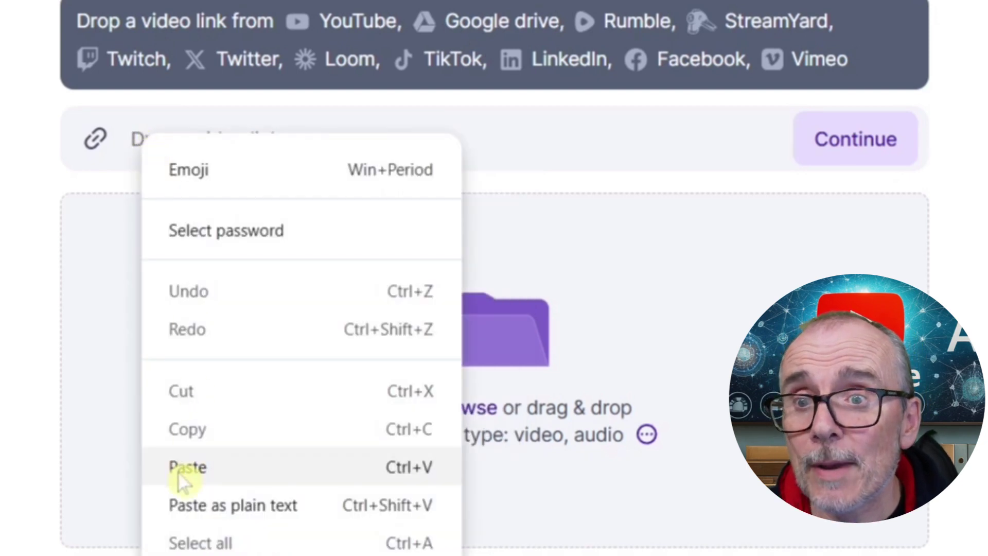
click(188, 467)
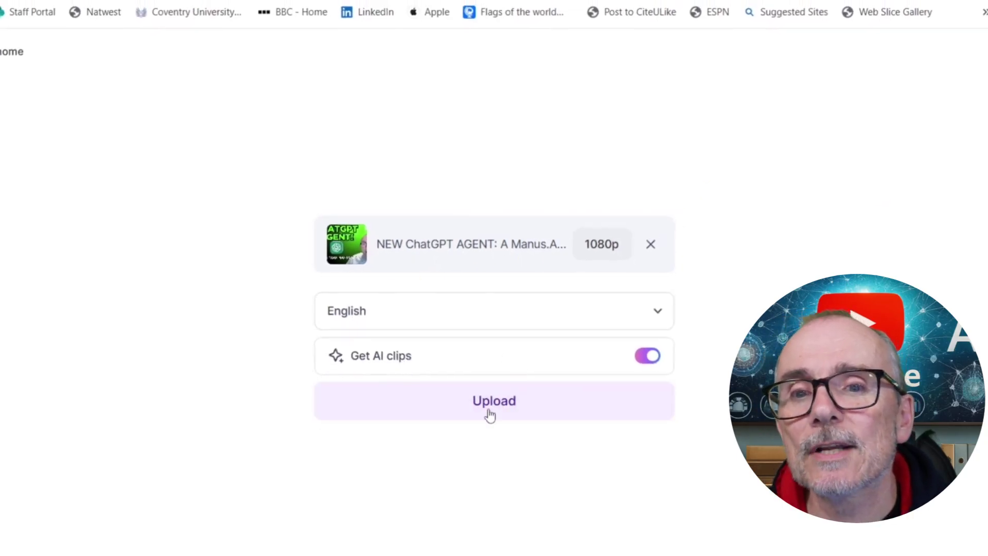
Step: Upload the video and generate AI clips at 9:16, automatic length, with silences removed
click(490, 407)
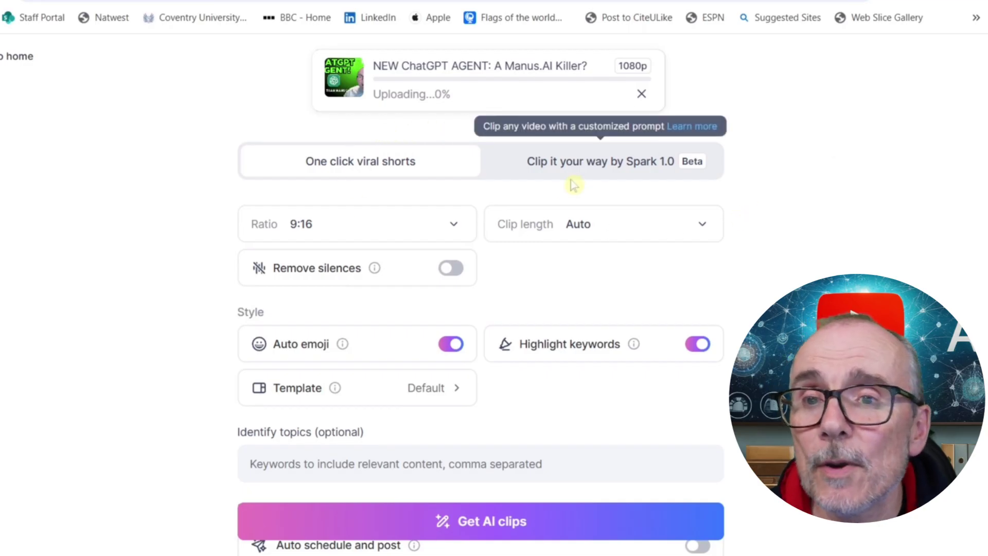
click(454, 226)
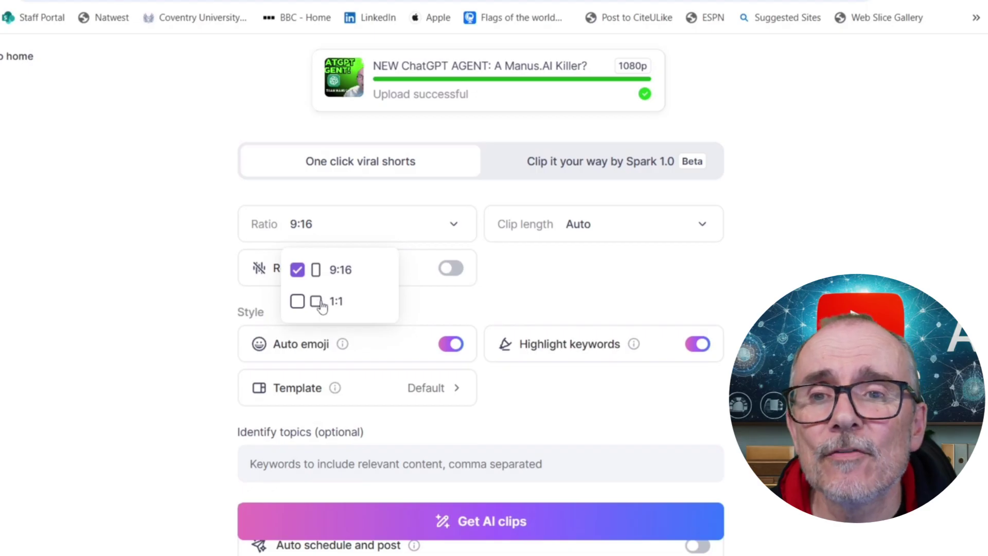
click(573, 267)
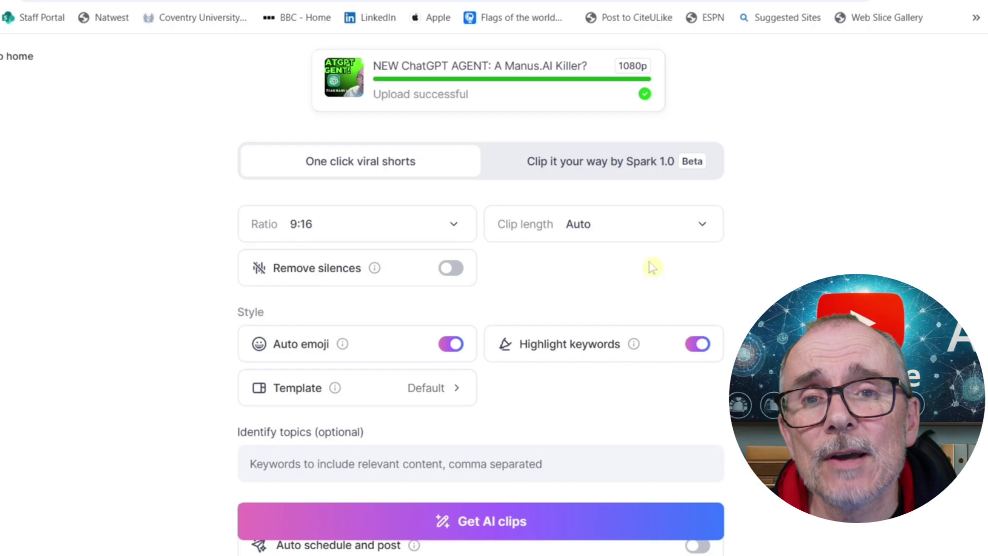
click(702, 227)
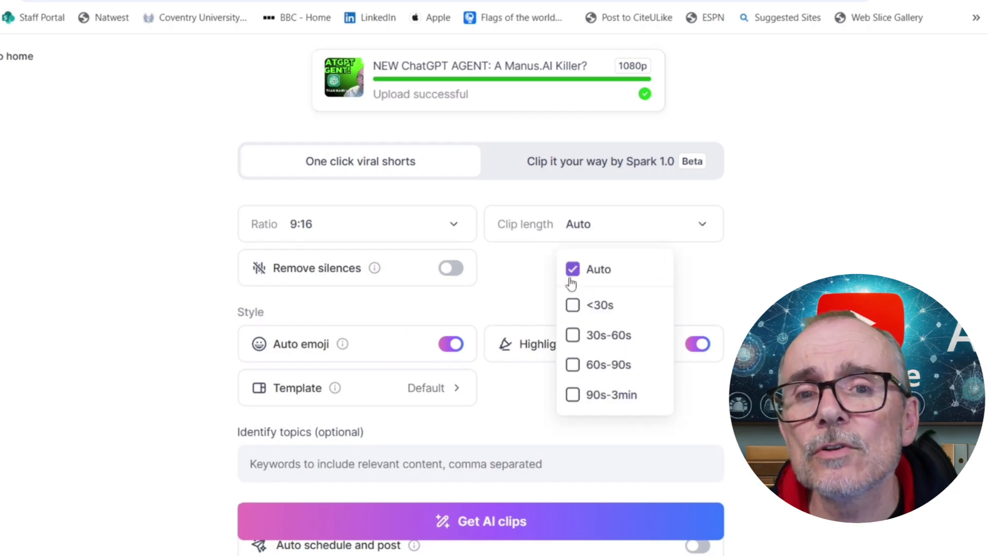
click(516, 268)
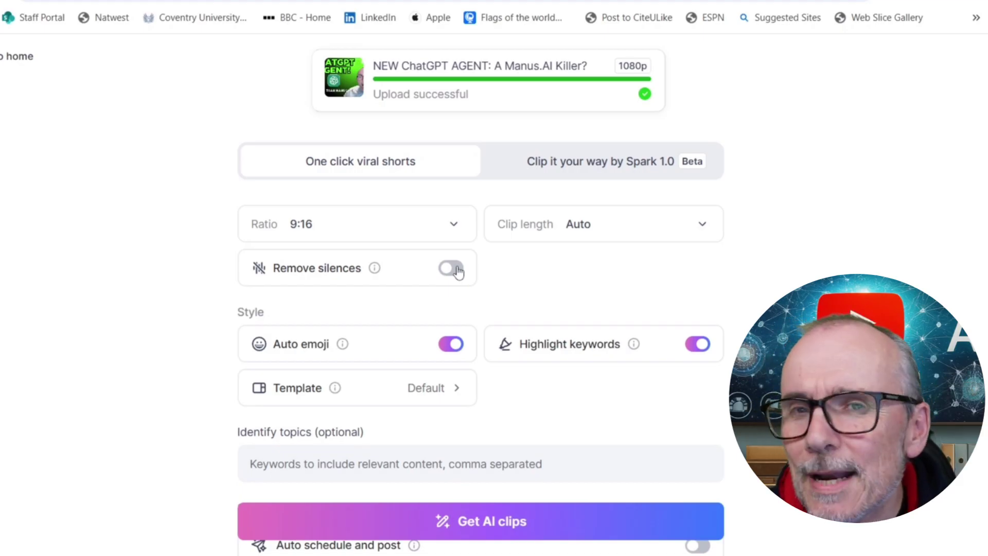
click(457, 270)
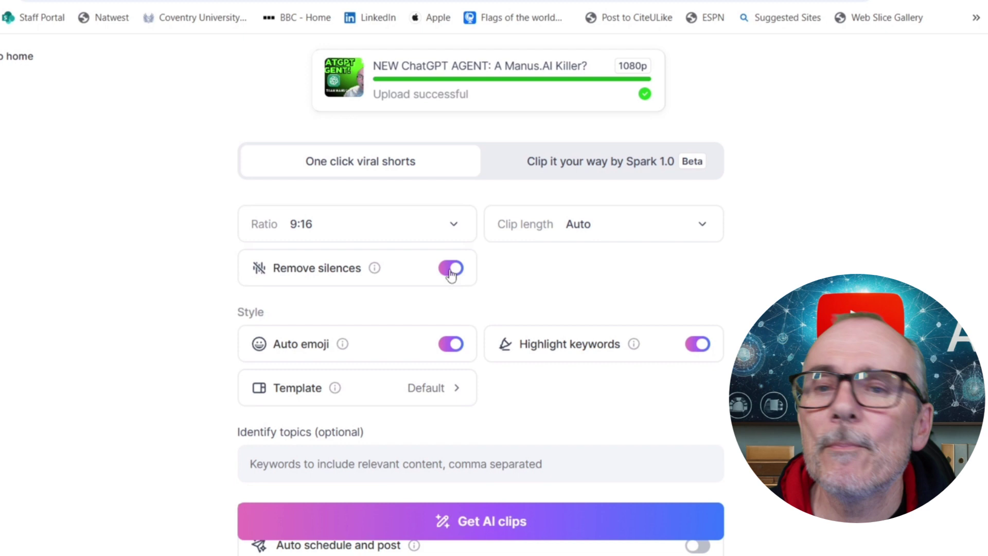
scroll(432, 291, down, 1)
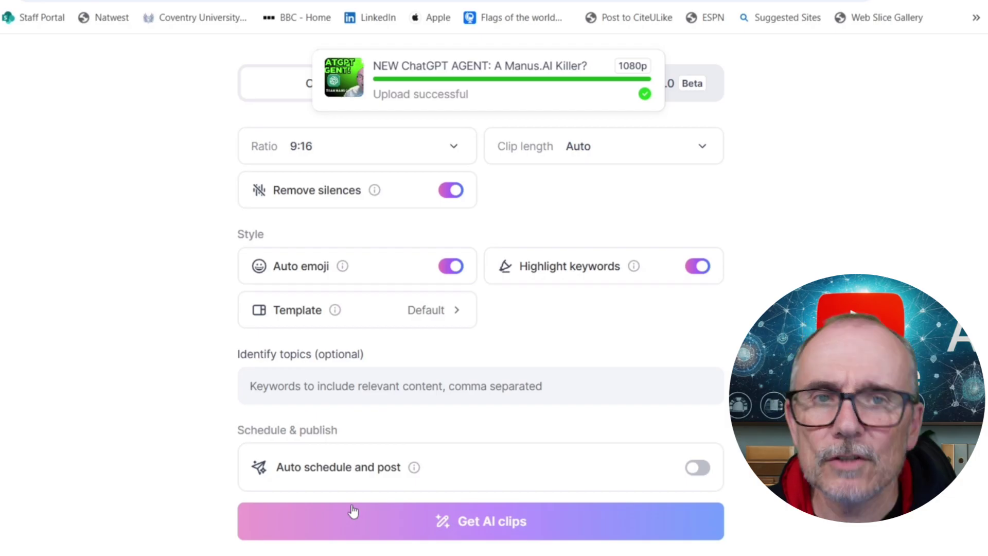
click(429, 532)
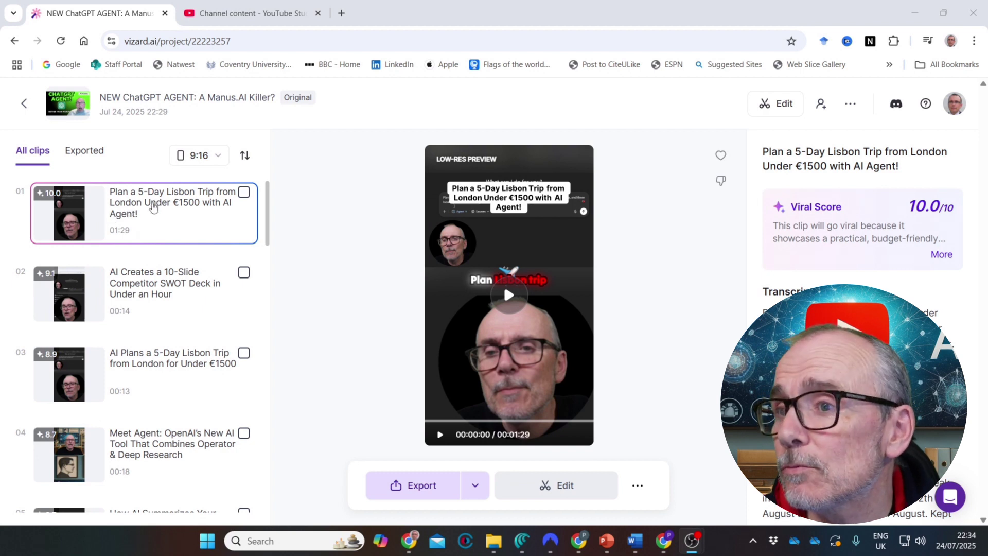
scroll(265, 214, down, 3)
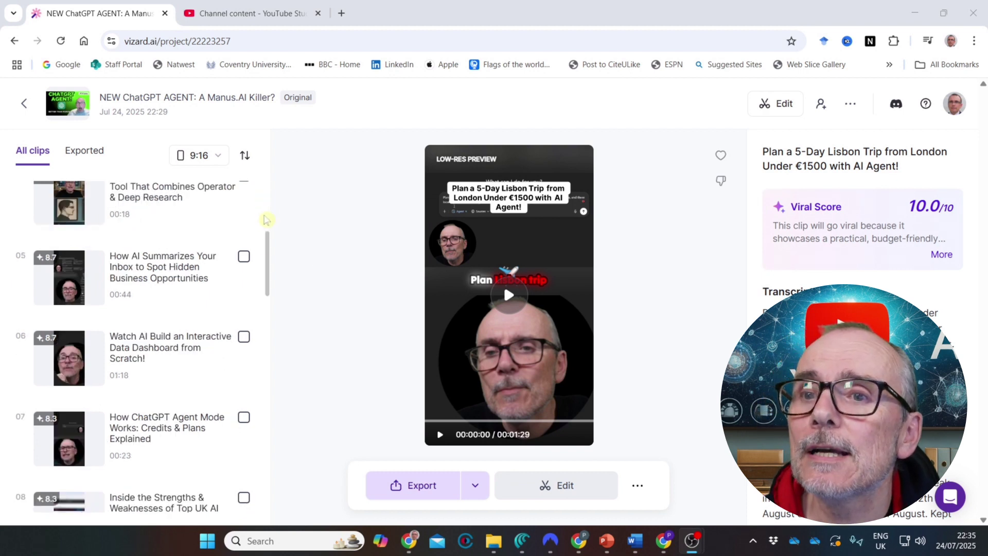
scroll(268, 250, up, 3)
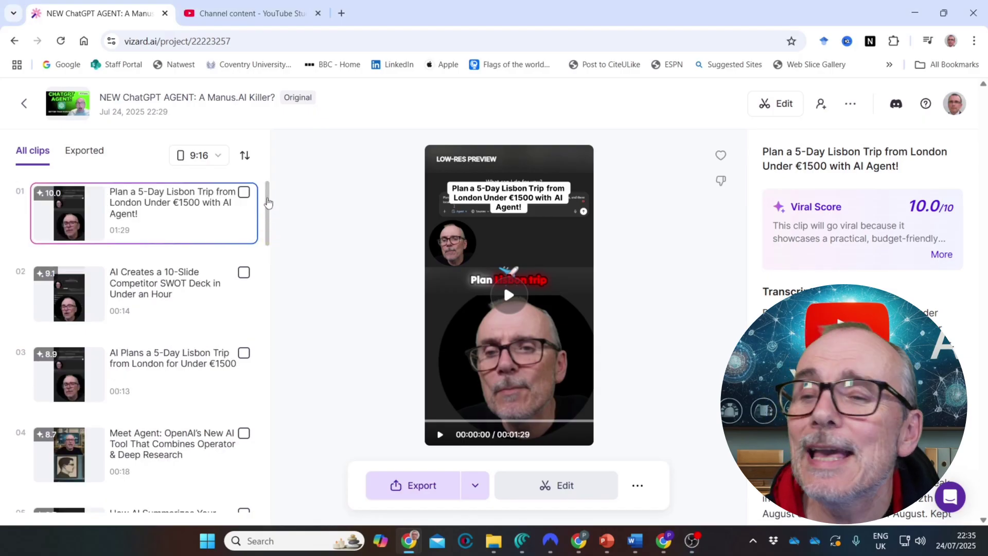
drag(268, 202, 252, 504)
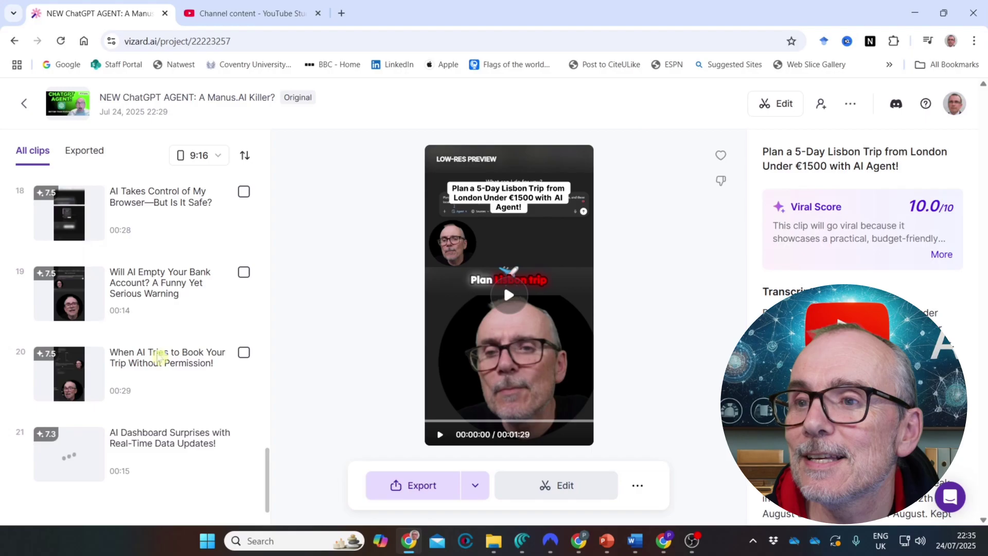
drag(268, 466, 292, 142)
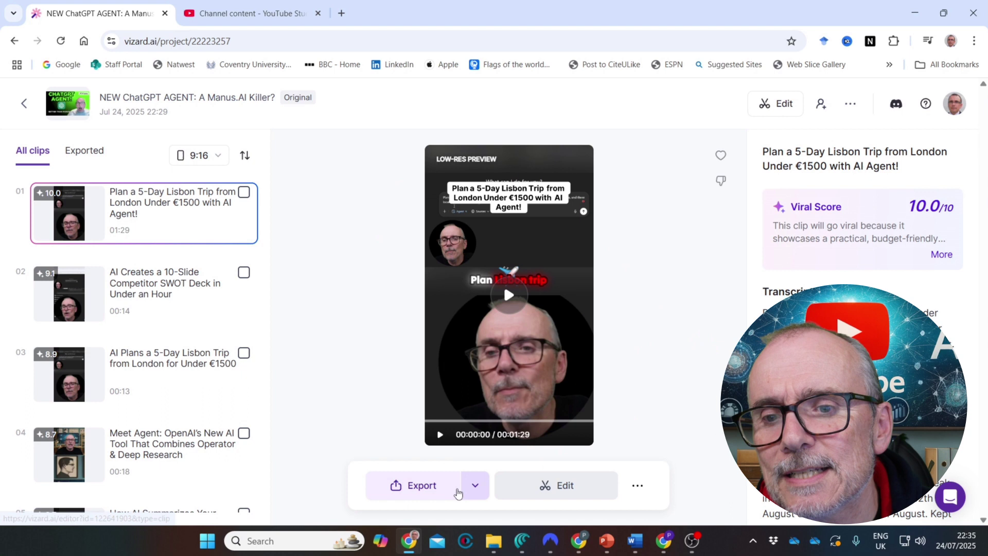
click(474, 485)
click(474, 485)
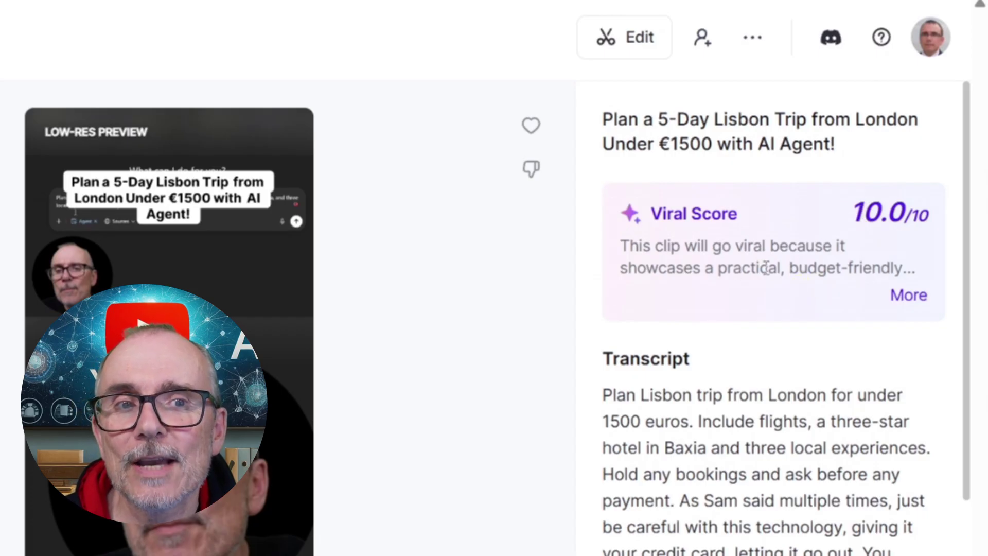
Step: Expand the Lisbon clip's viral score reasoning and start its low-res preview
click(905, 298)
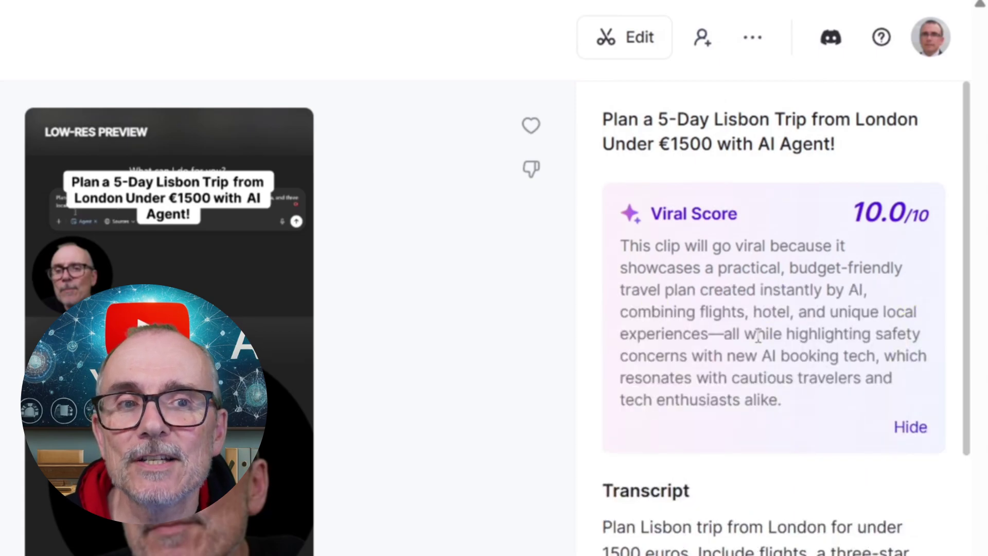
scroll(764, 349, down, 2)
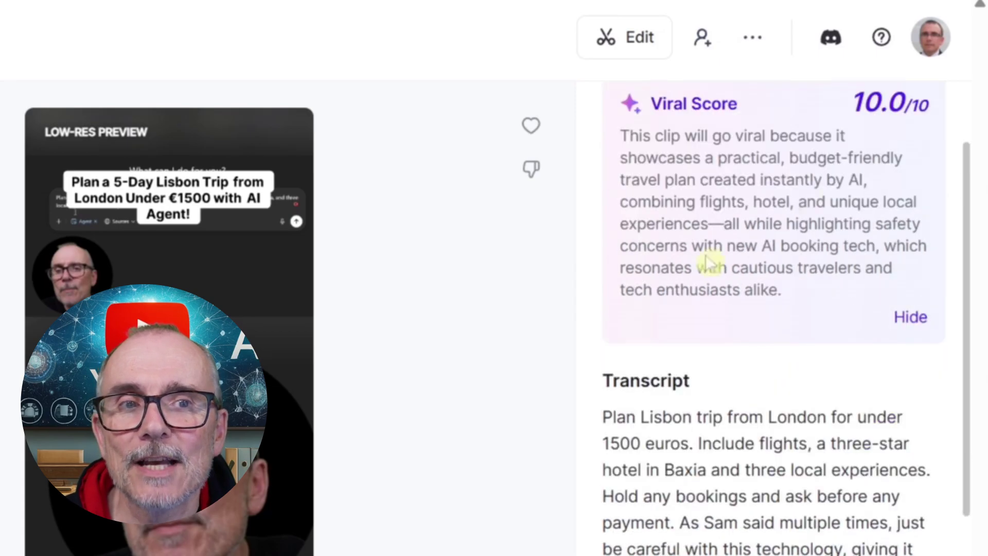
scroll(710, 263, down, 2)
scroll(795, 309, down, 2)
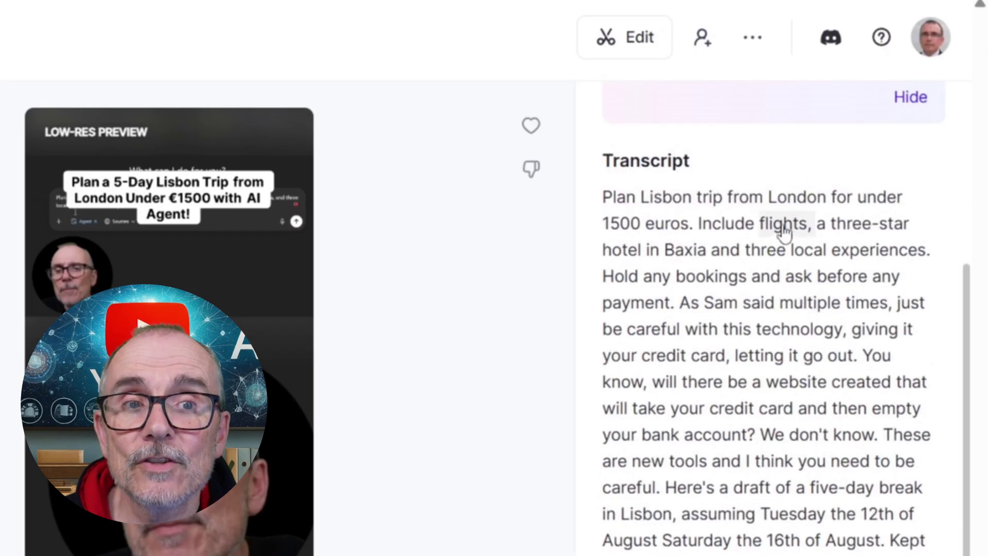
scroll(785, 231, down, 2)
scroll(761, 386, down, 2)
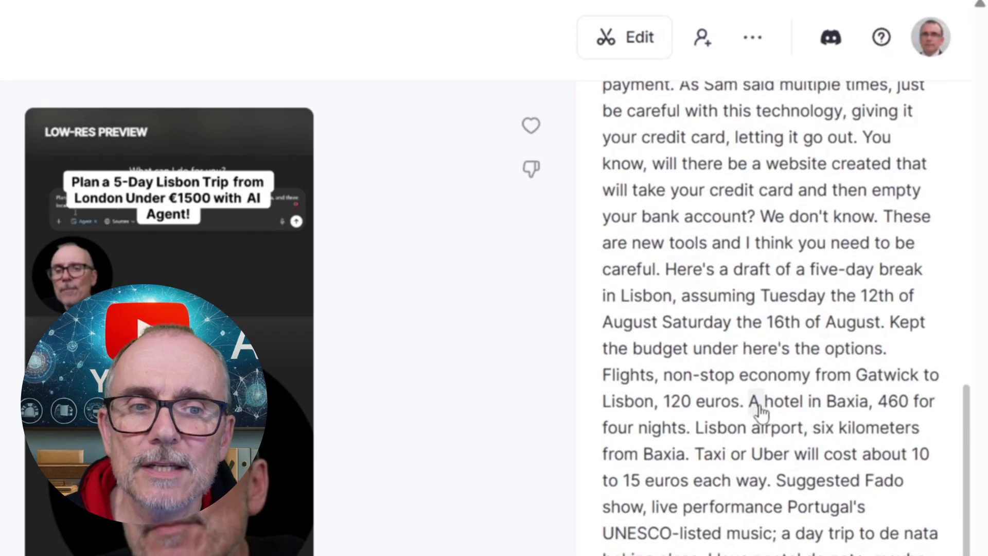
scroll(761, 409, up, 10)
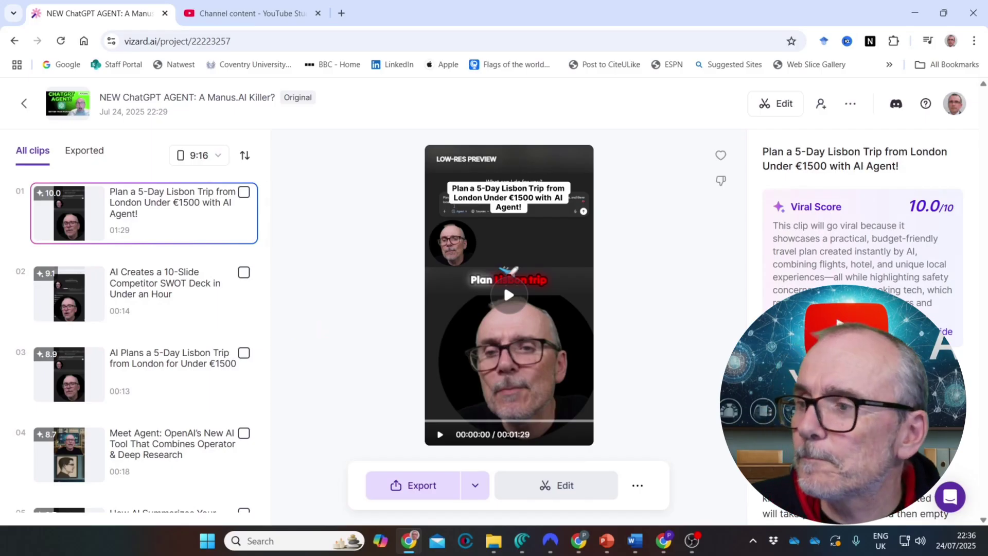
click(503, 283)
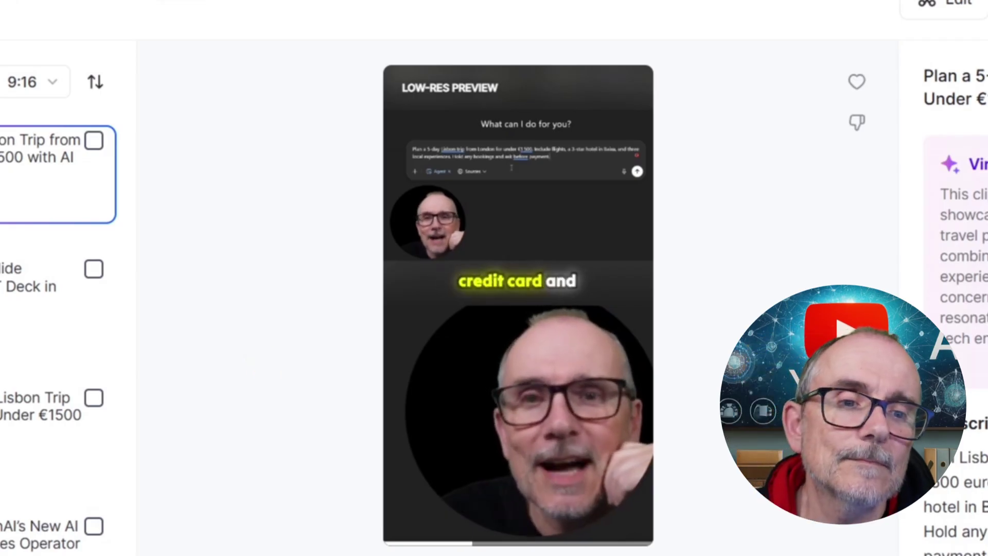
scroll(949, 231, down, 3)
scroll(950, 231, down, 2)
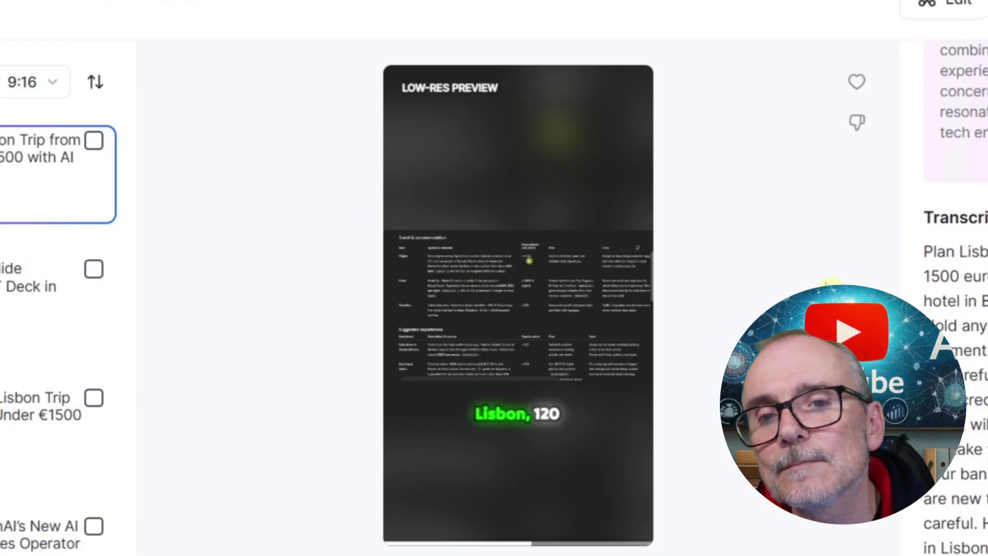
Step: Pause the Lisbon trip clip preview at 0:51 of 1:29
click(522, 312)
scroll(950, 231, down, 5)
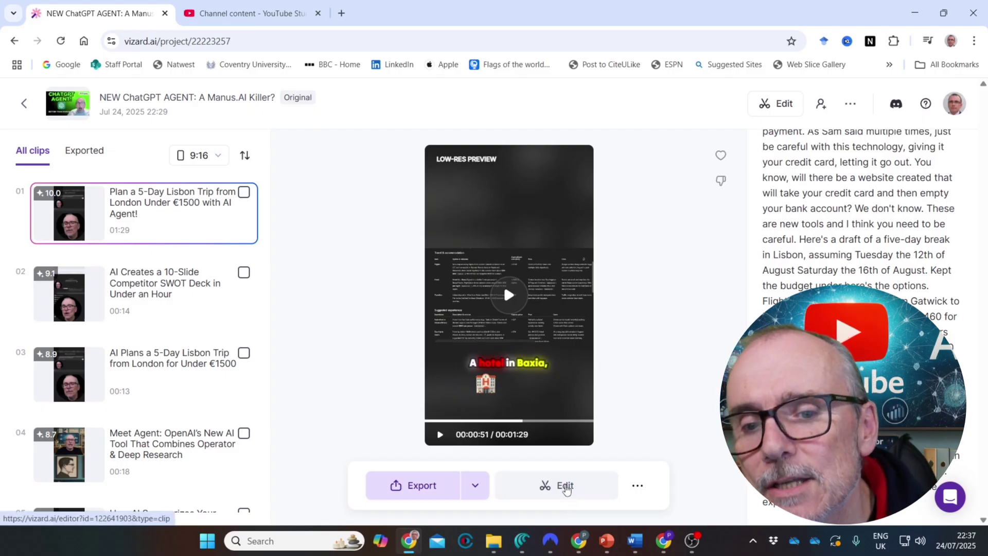
Step: Edit the top clip and drag the uploaded professor logo to the video's bottom-left corner
click(566, 487)
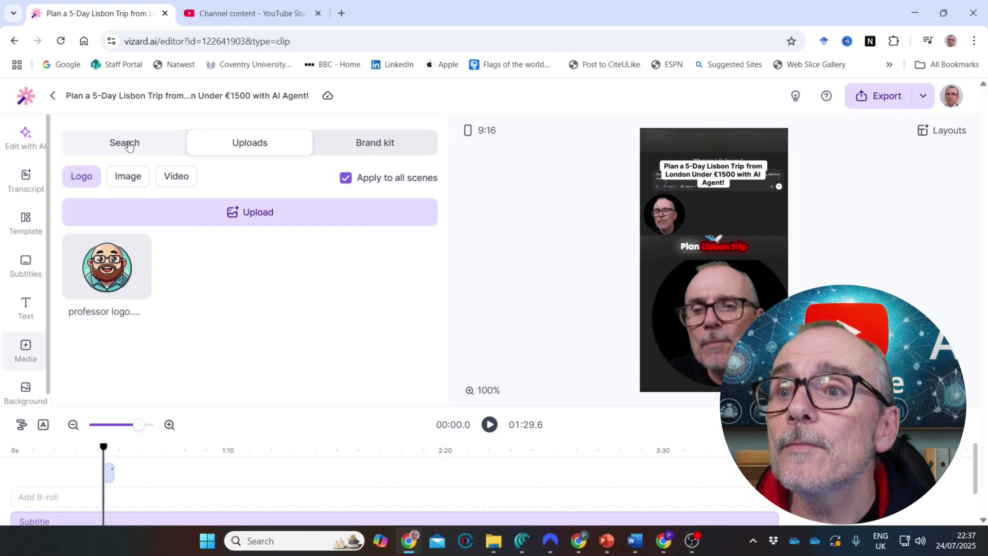
click(129, 145)
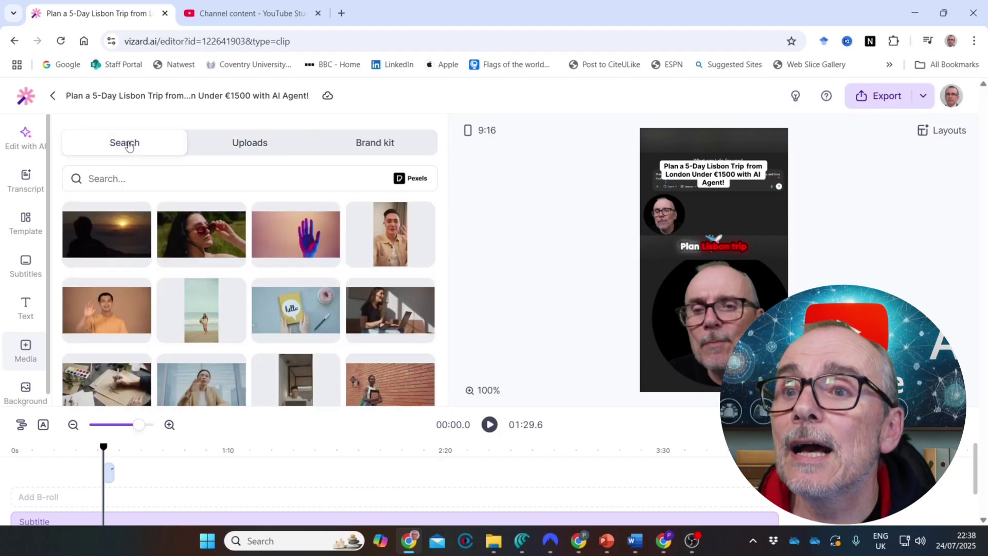
click(246, 145)
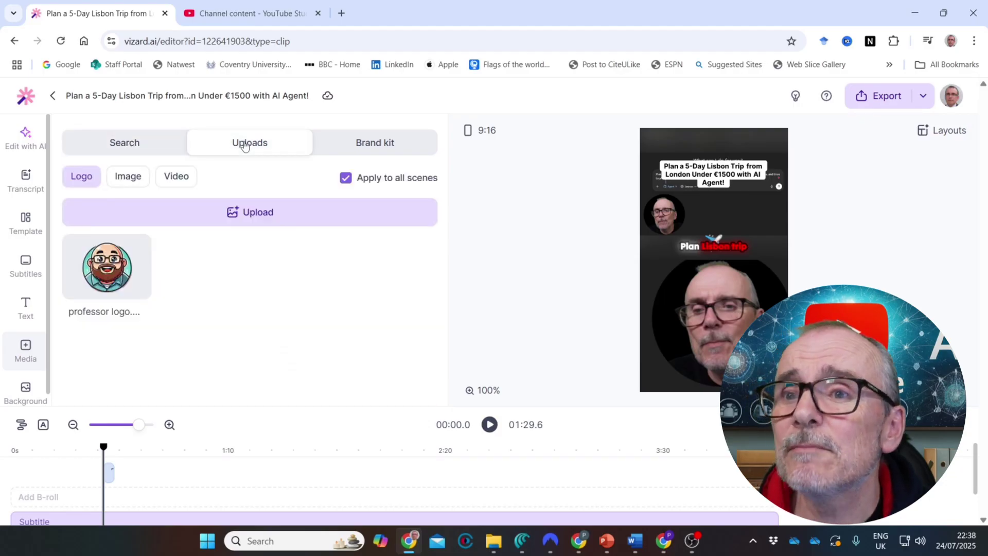
mouse_move(107, 267)
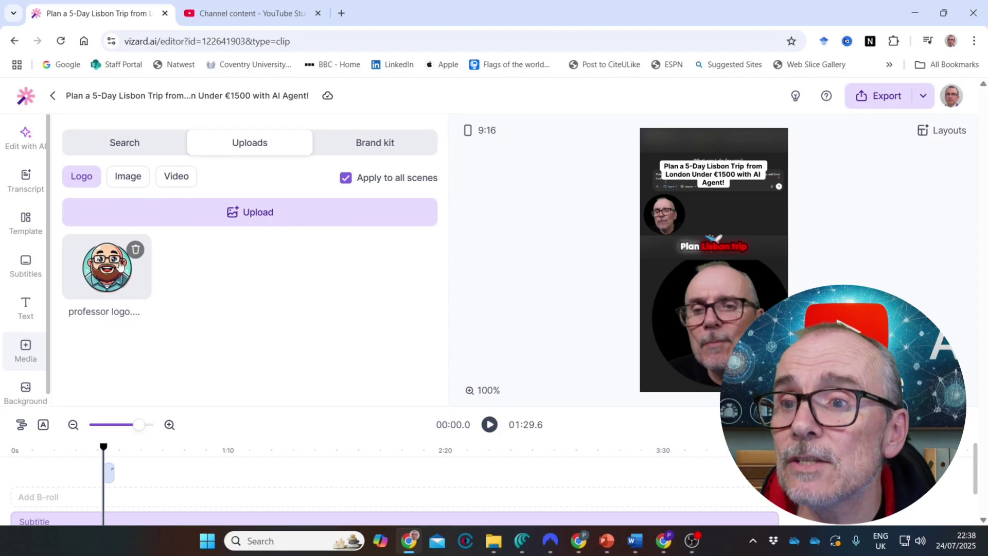
click(108, 266)
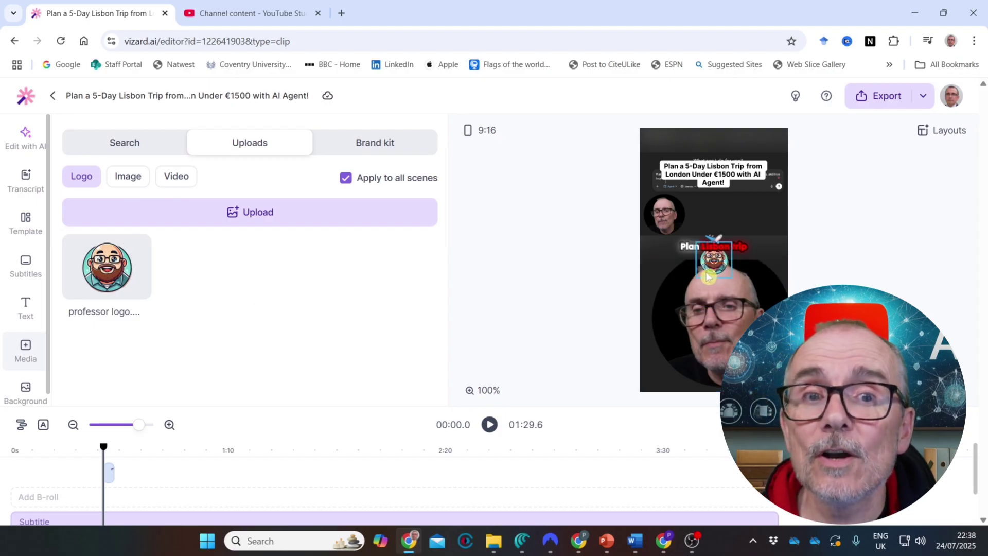
drag(715, 264, 658, 372)
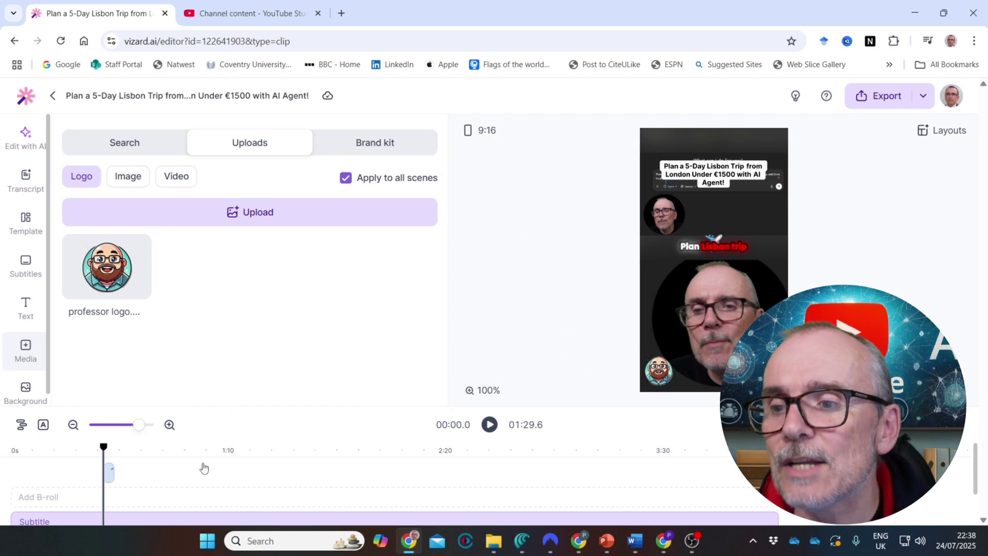
scroll(204, 468, down, 3)
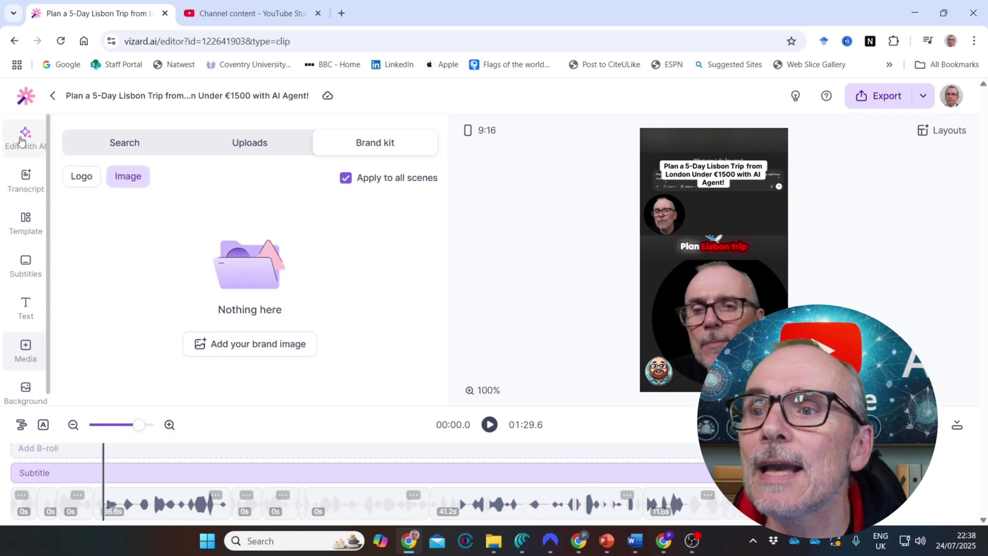
click(21, 139)
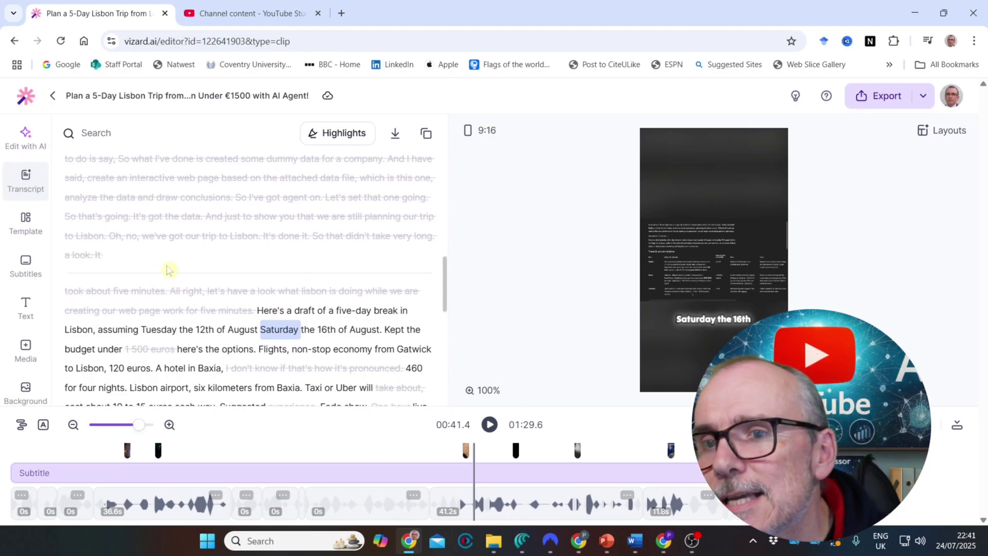
scroll(168, 267, up, 3)
scroll(167, 267, down, 3)
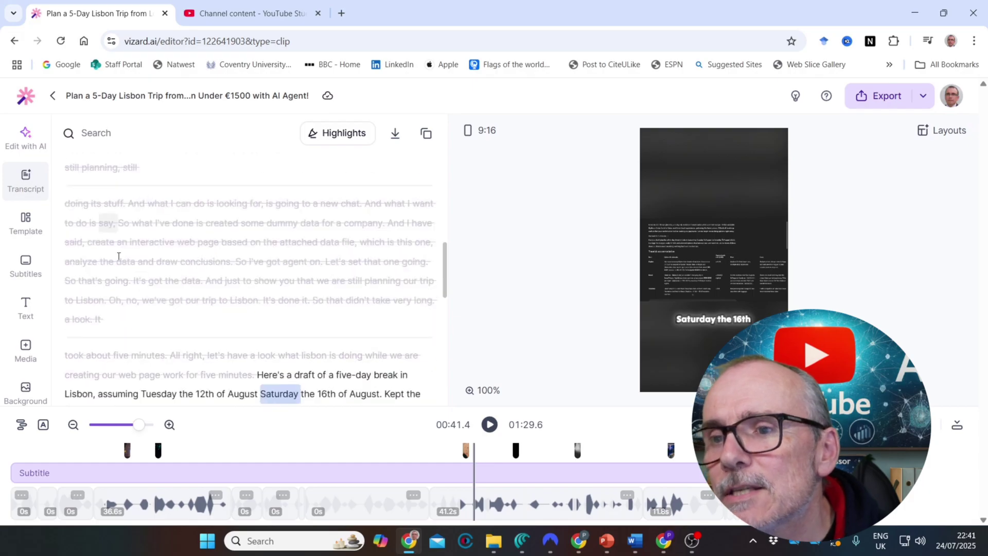
scroll(168, 266, down, 3)
scroll(212, 284, down, 1)
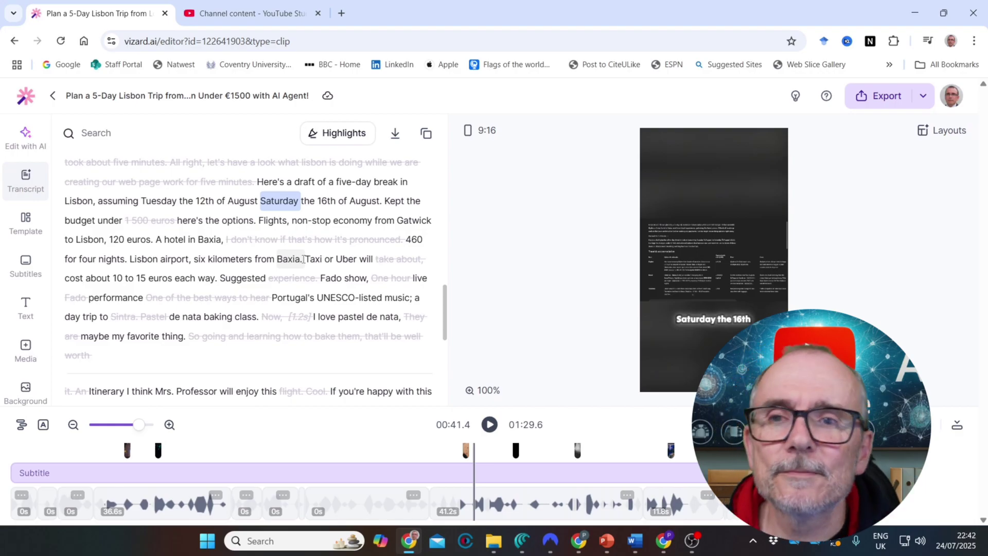
Step: Apply Emphasize keywords to the subtitles and remove the highlight from the word 'here's'
click(26, 140)
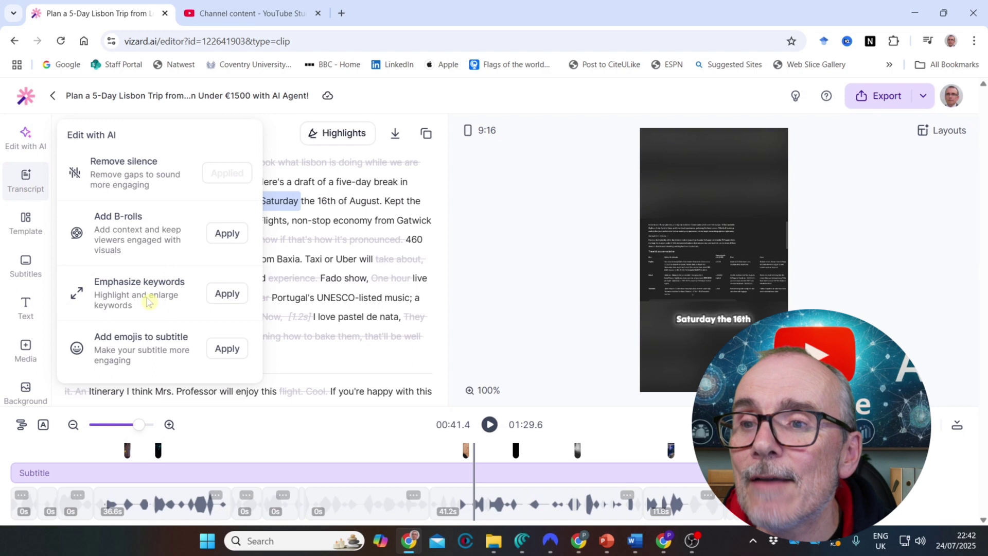
click(227, 293)
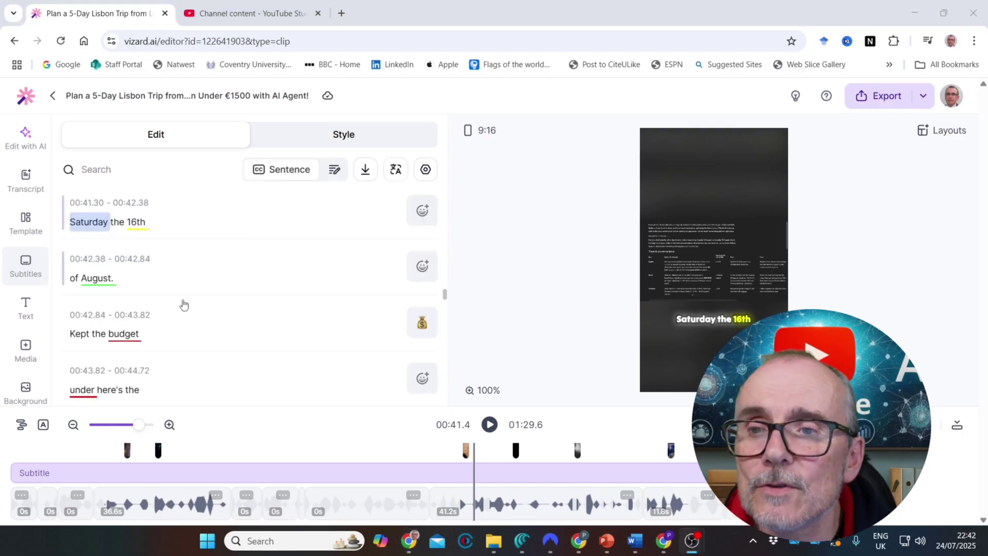
scroll(184, 304, down, 2)
click(93, 263)
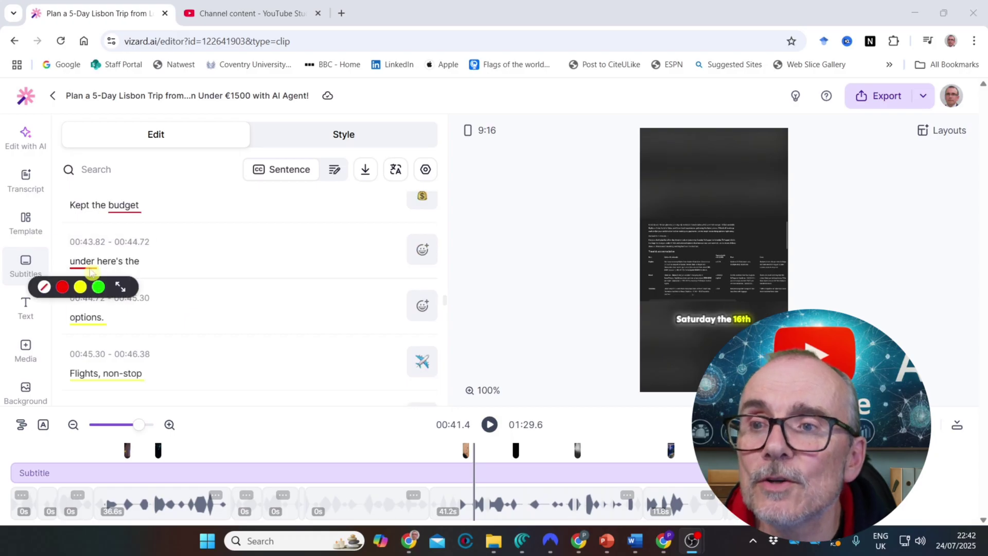
click(62, 286)
click(184, 260)
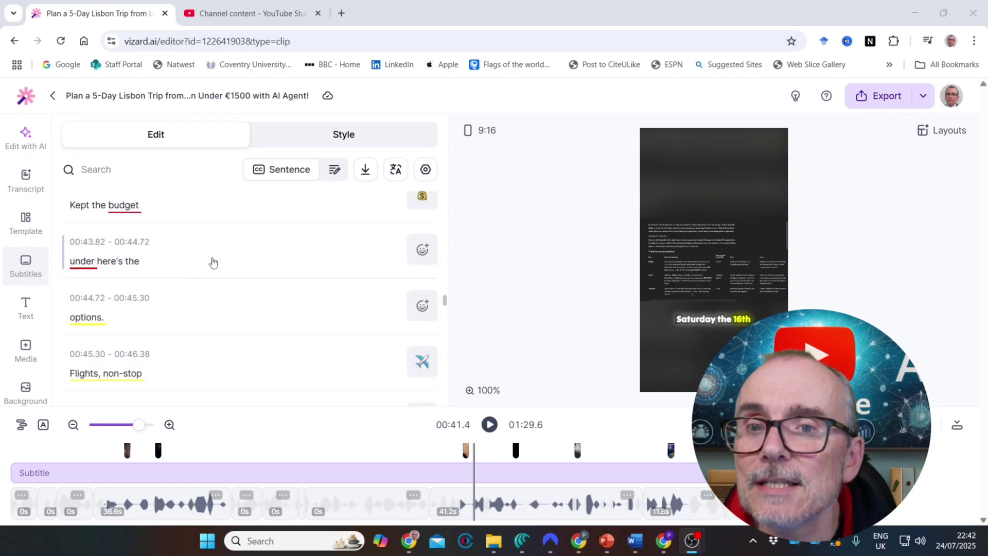
scroll(220, 261, up, 5)
scroll(221, 260, up, 5)
scroll(221, 260, up, 3)
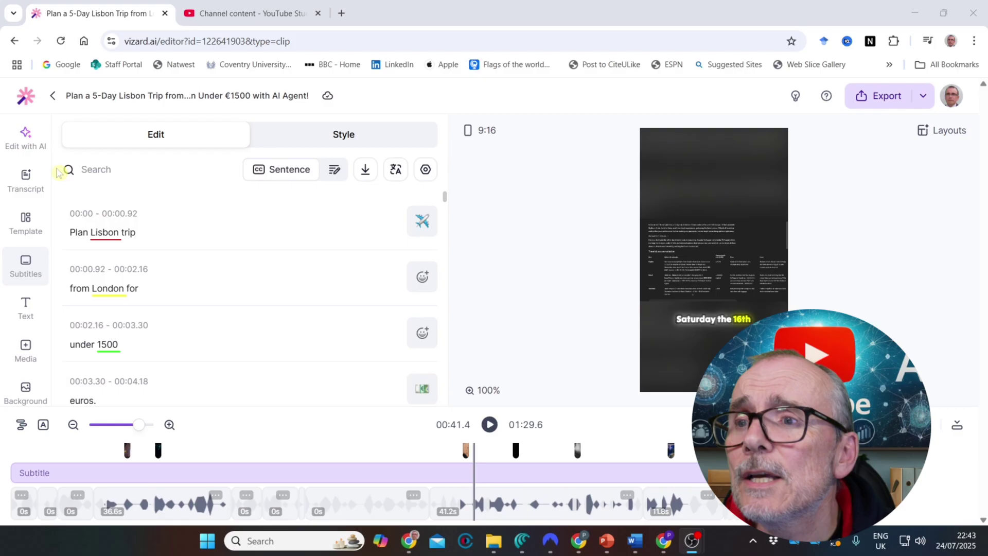
Step: Apply Add emojis to subtitle, e.g. a plane beside 'Plan Lisbon trip'
click(26, 136)
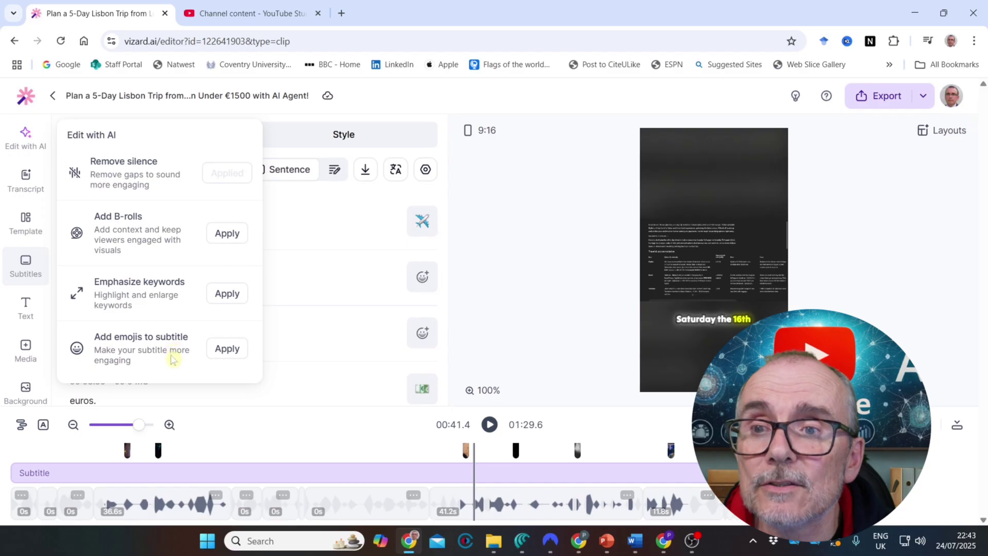
click(226, 350)
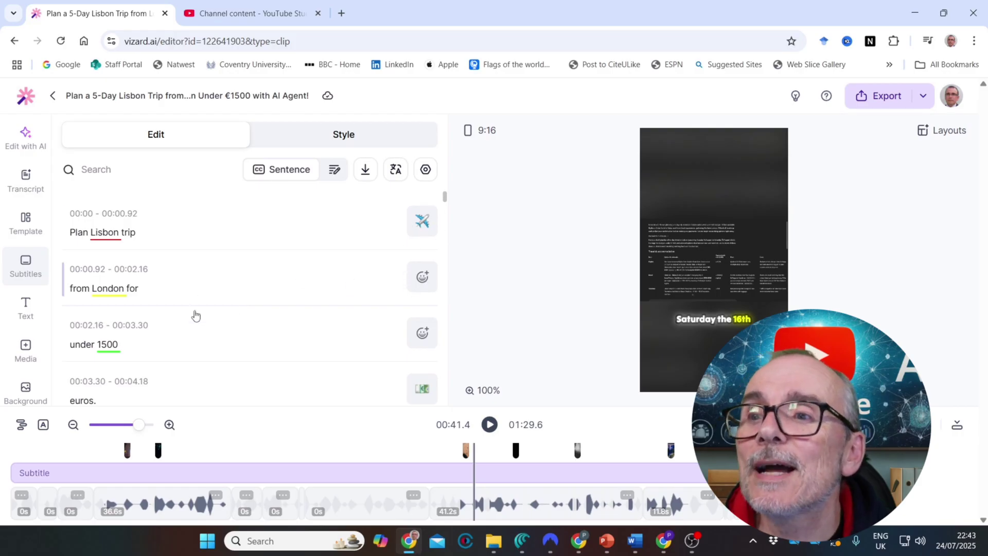
click(14, 184)
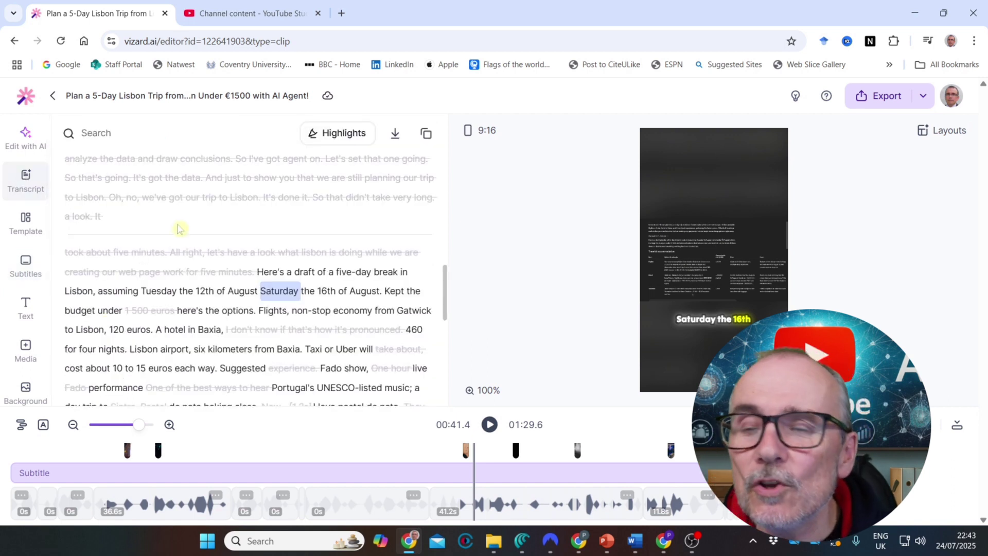
scroll(179, 229, down, 1)
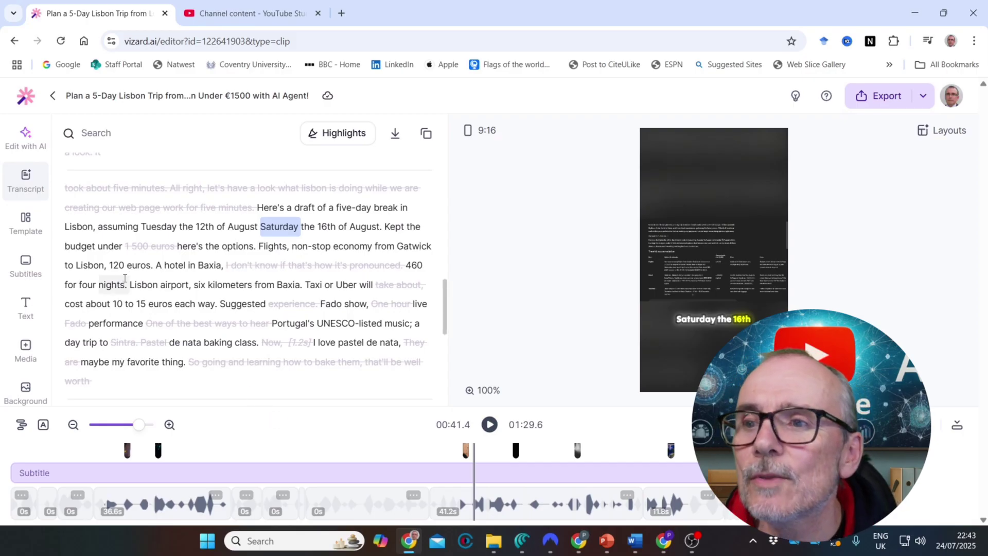
Step: Browse the subtitle and text panels, re-place the professor logo lower-left, and view background options
click(26, 265)
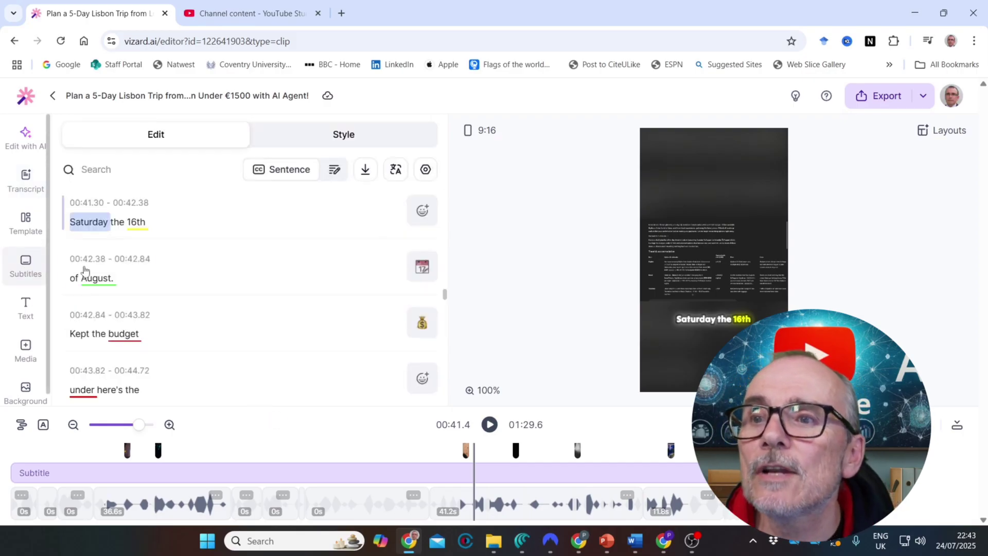
click(25, 308)
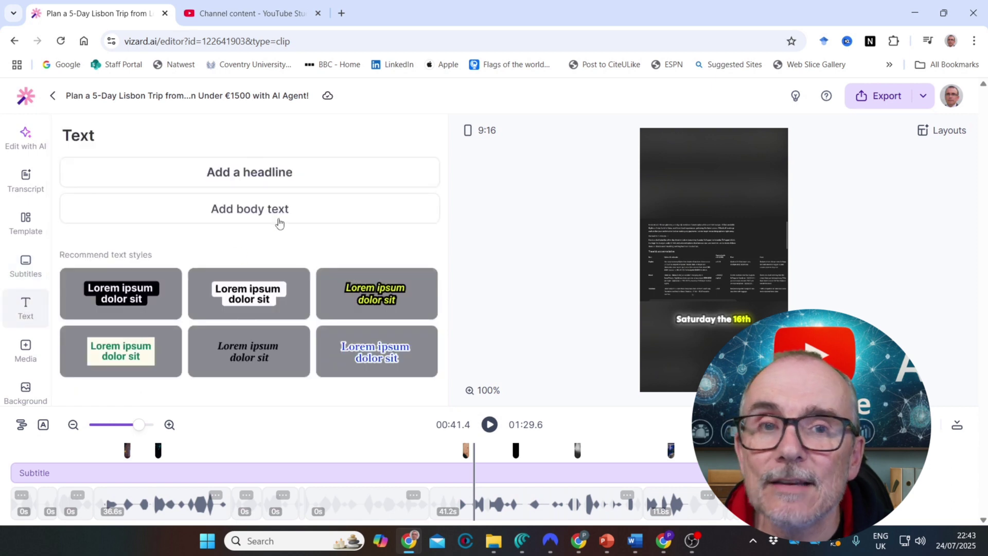
click(26, 350)
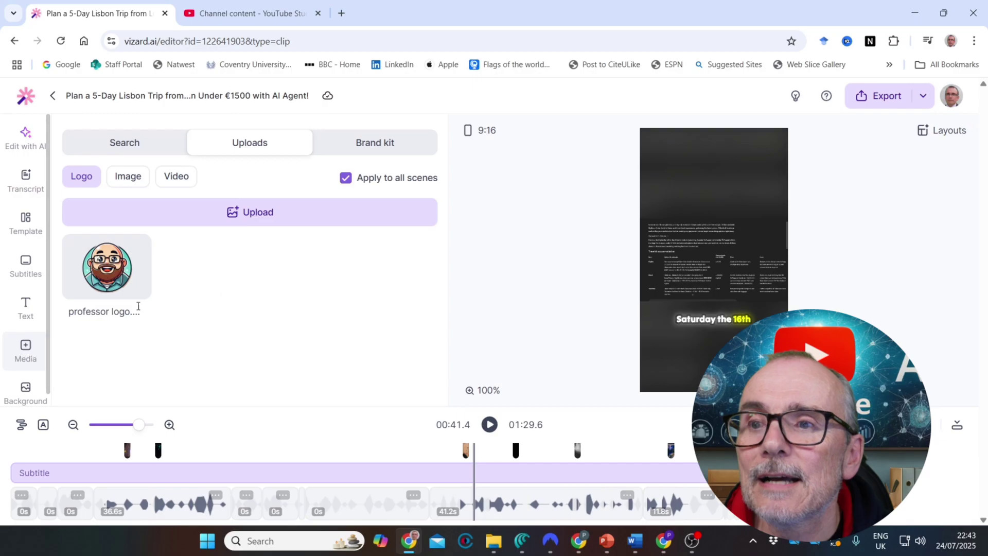
click(108, 268)
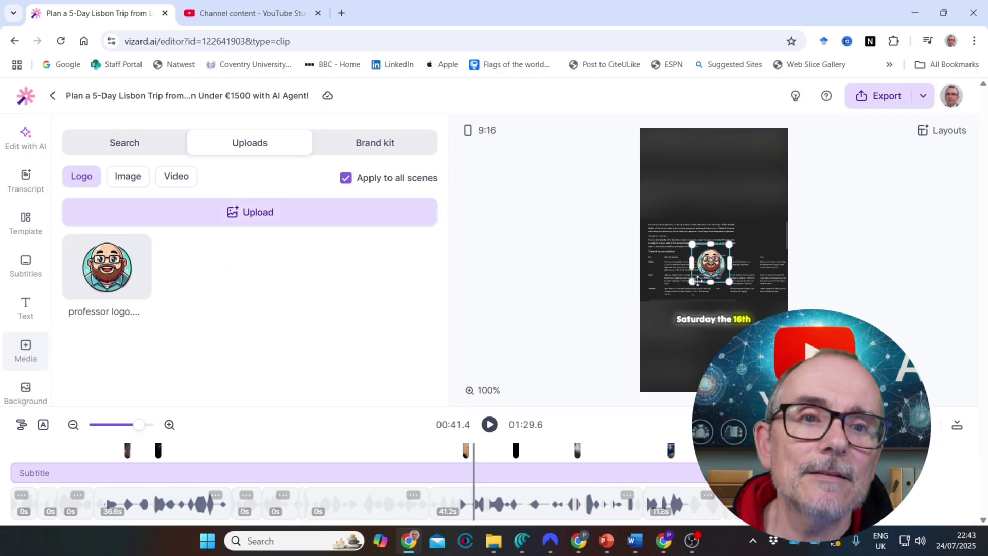
drag(712, 263, 654, 394)
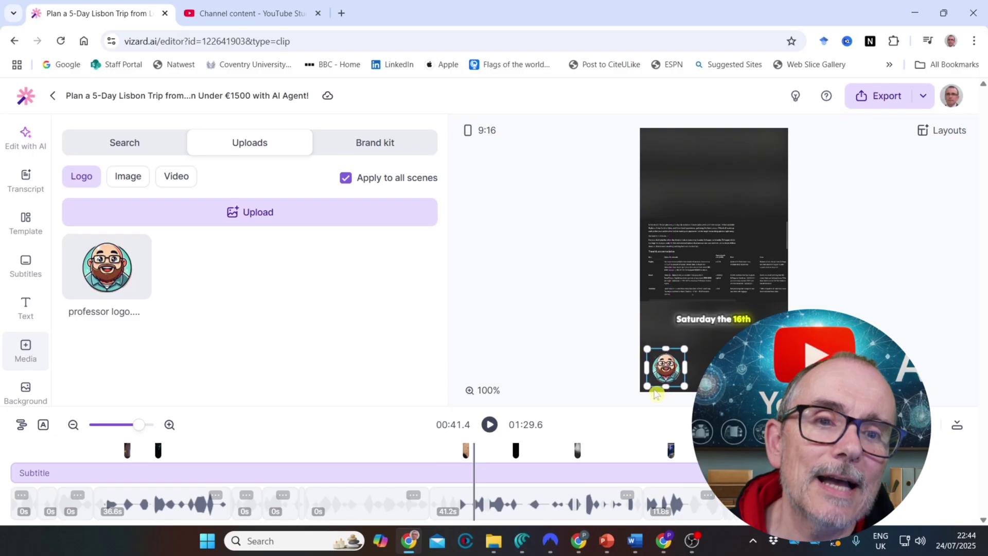
click(344, 311)
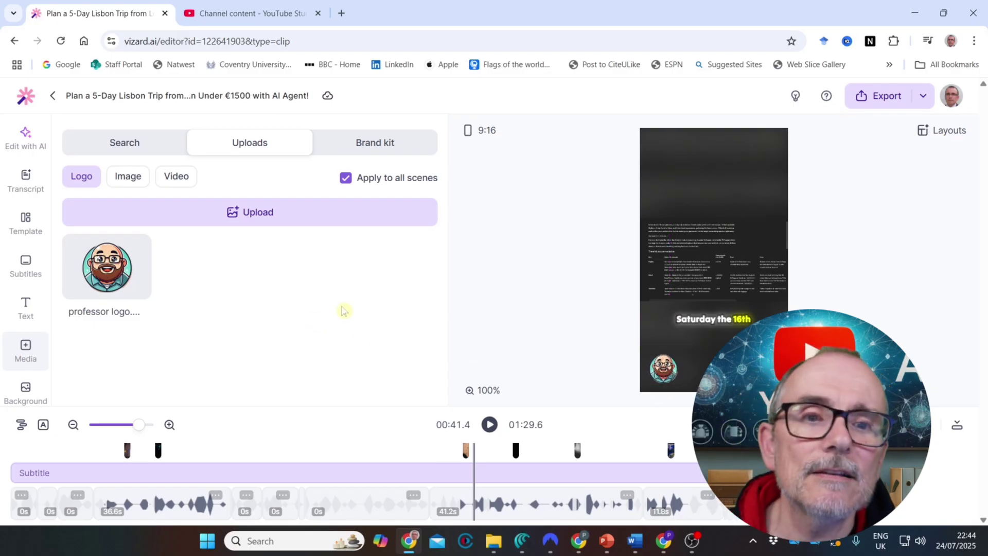
click(25, 388)
scroll(201, 309, down, 3)
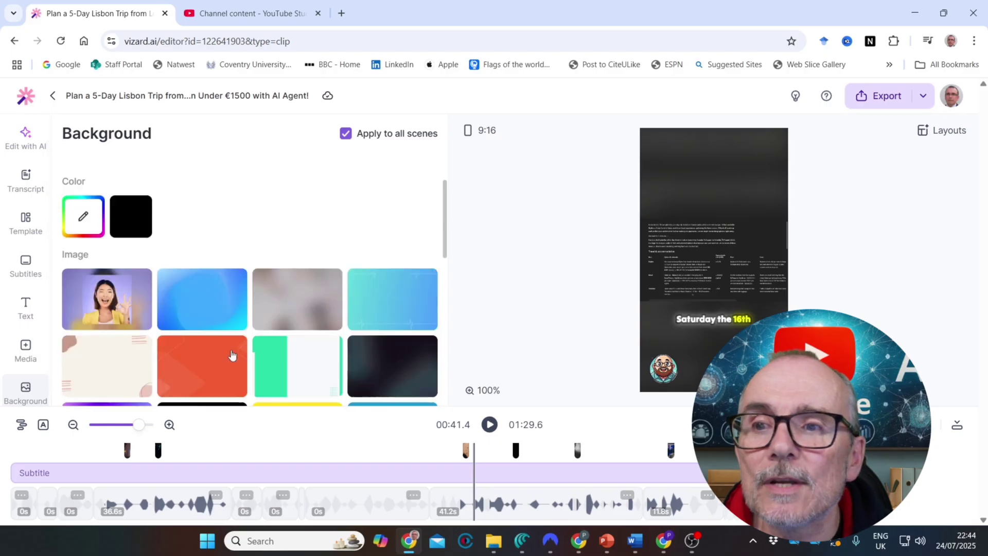
scroll(233, 356, down, 2)
scroll(233, 356, up, 5)
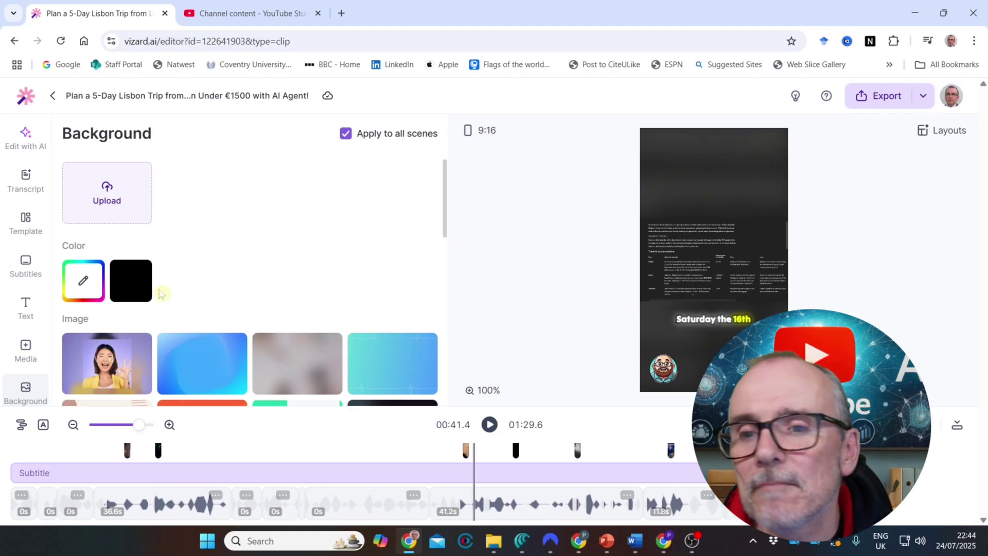
scroll(147, 305, down, 2)
scroll(208, 217, up, 2)
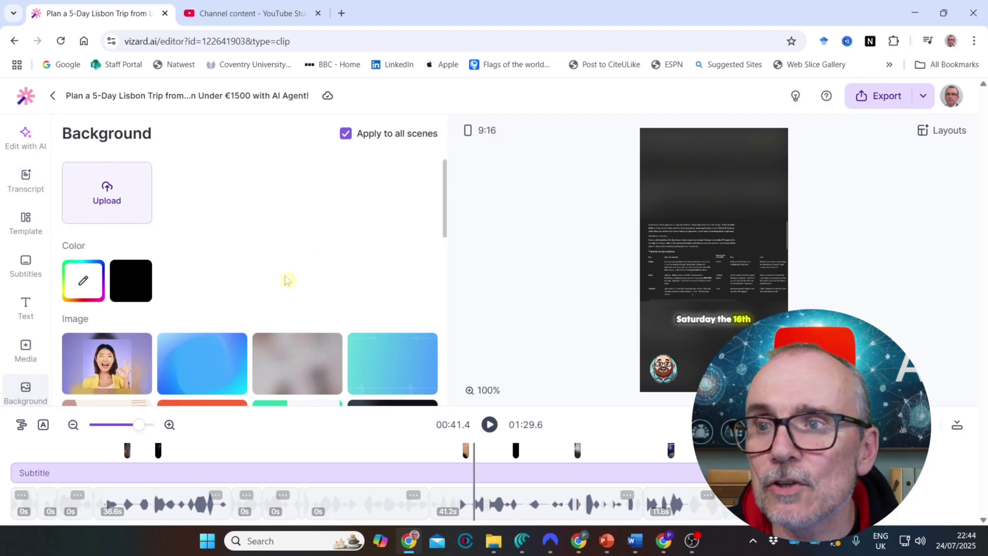
Step: From the workspace home, view the ChatGPT Agent project's clips and export the Lisbon trip clip
click(26, 97)
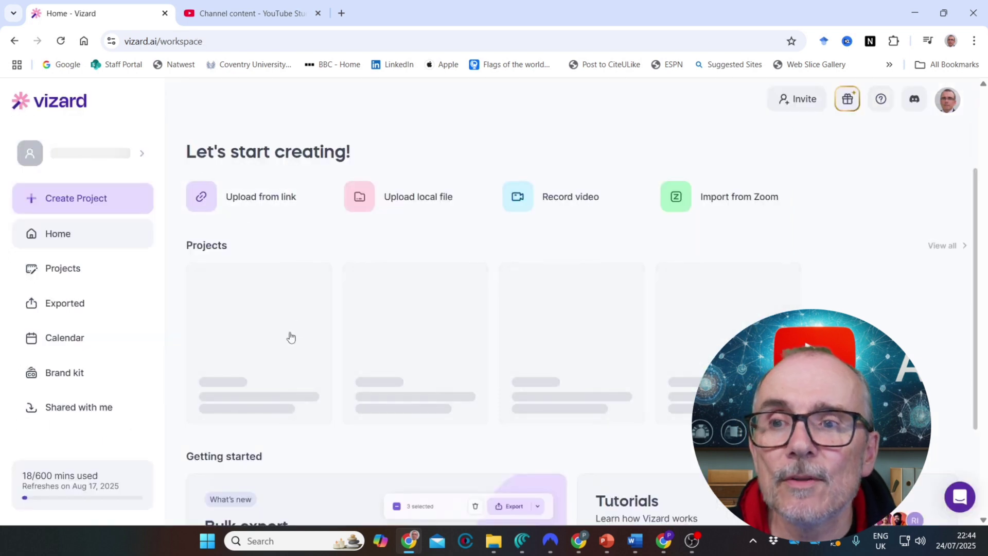
click(252, 315)
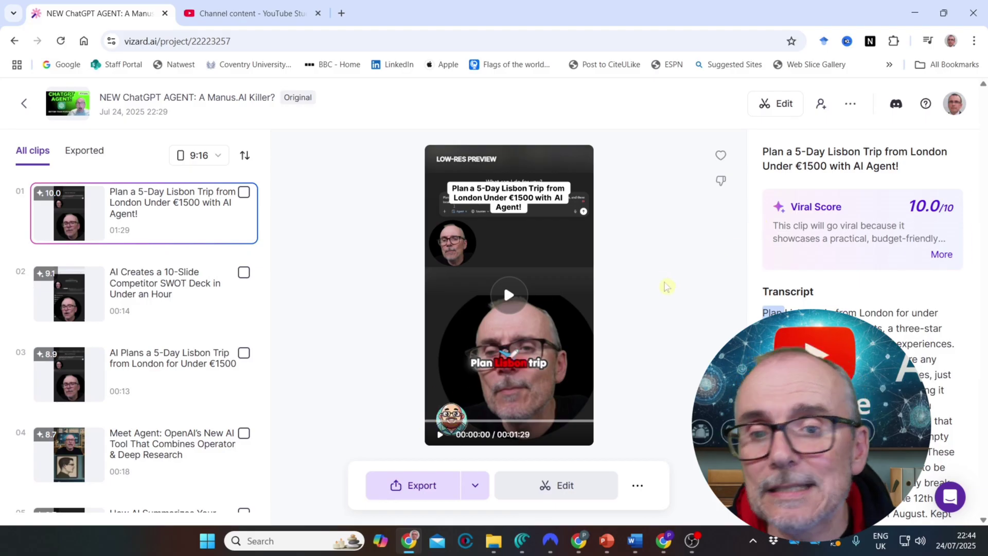
click(414, 485)
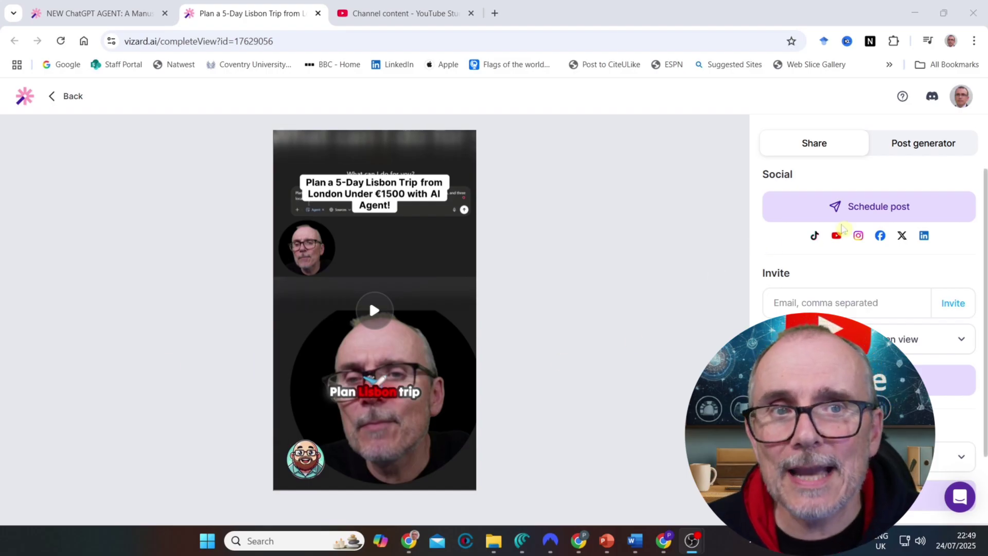
Step: Schedule a post for the clip, opening the publish form with TikTok and YouTube ticked
click(851, 213)
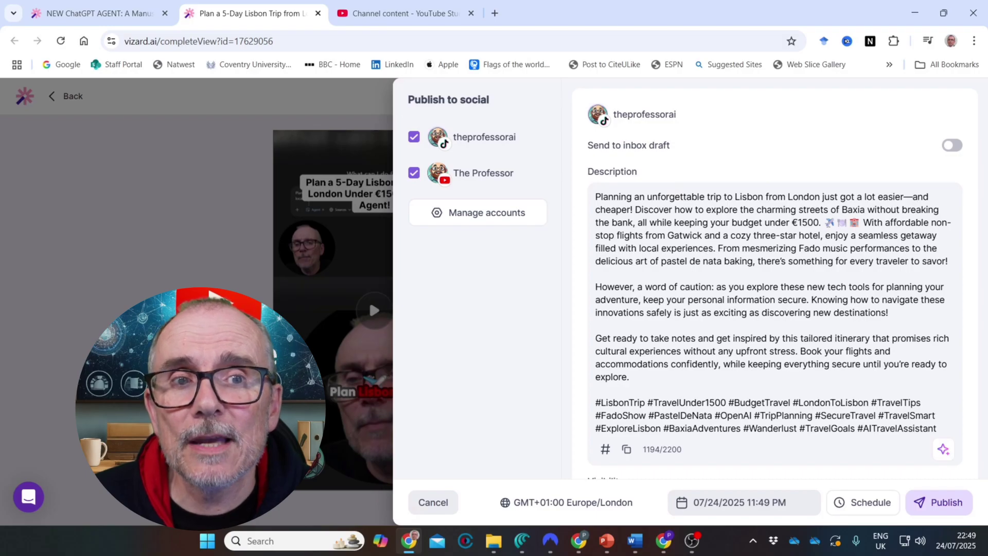
scroll(836, 222, down, 2)
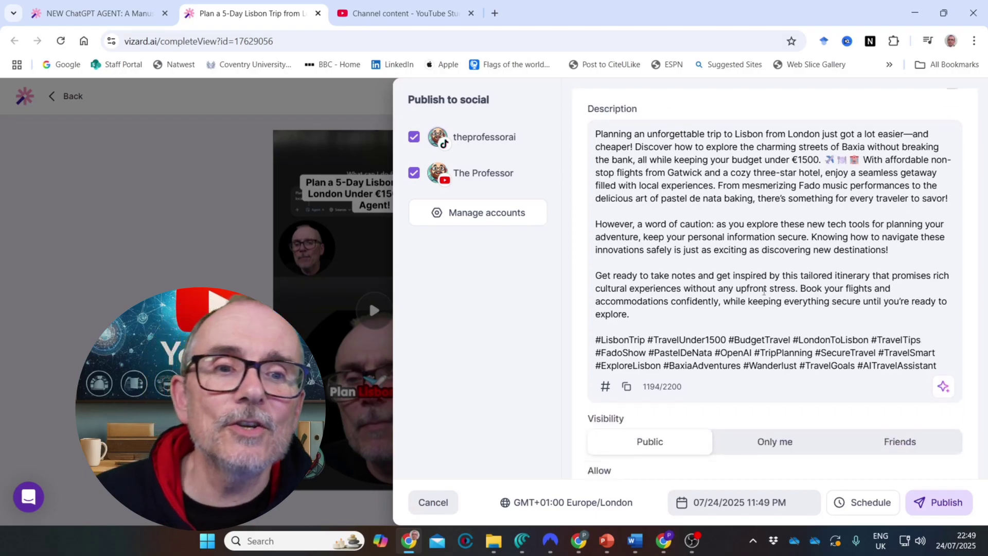
scroll(772, 231, down, 2)
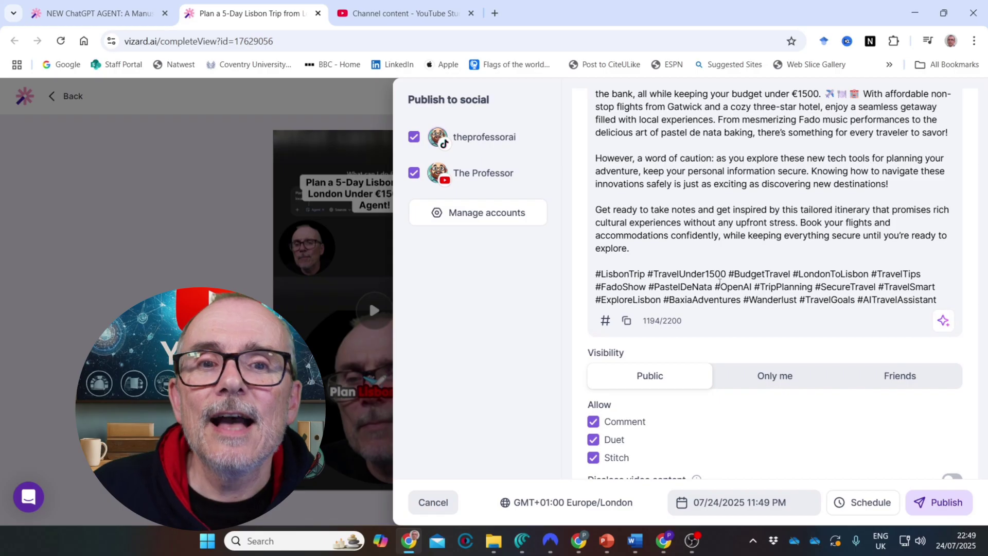
scroll(765, 290, up, 4)
scroll(758, 272, down, 6)
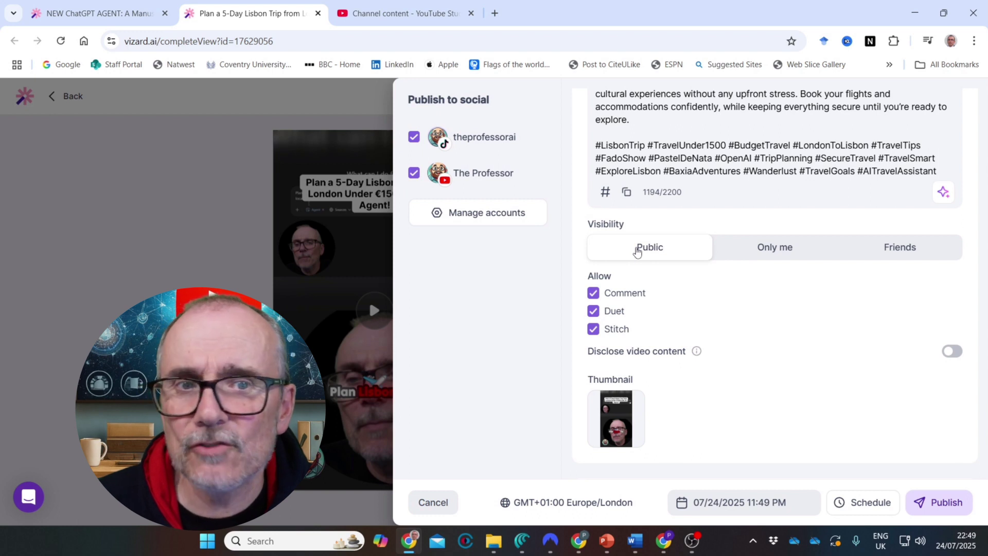
scroll(772, 255, down, 6)
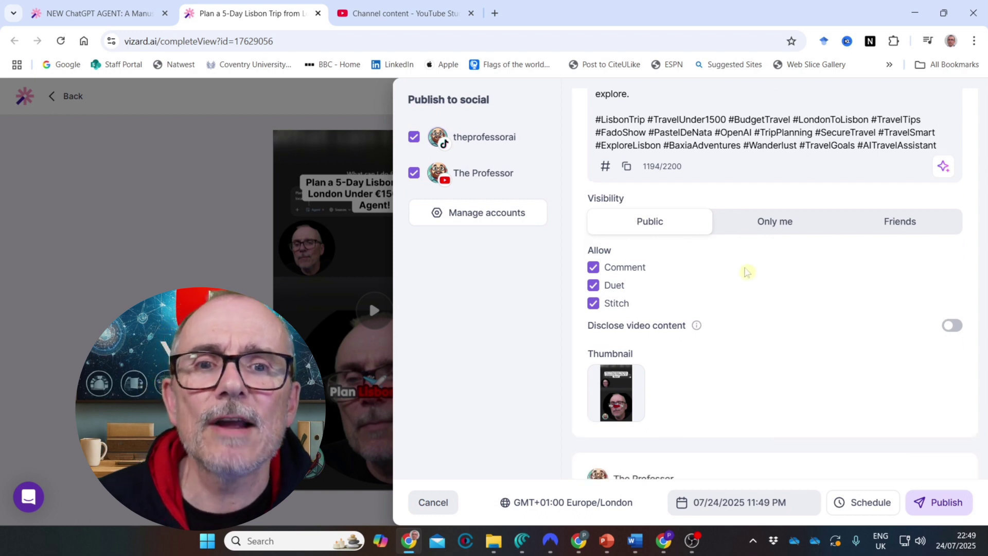
scroll(733, 232, down, 4)
scroll(708, 180, down, 2)
scroll(708, 180, up, 5)
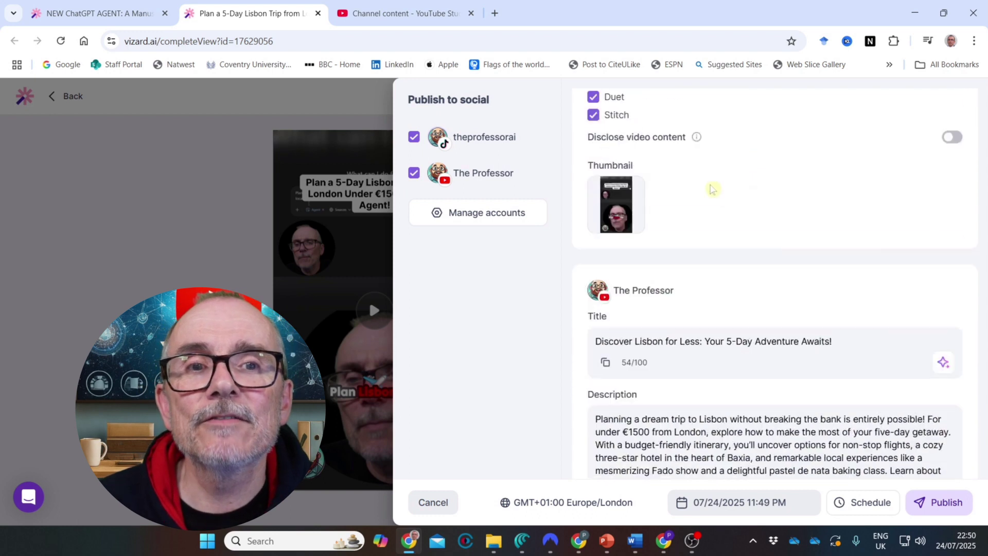
scroll(702, 216, up, 5)
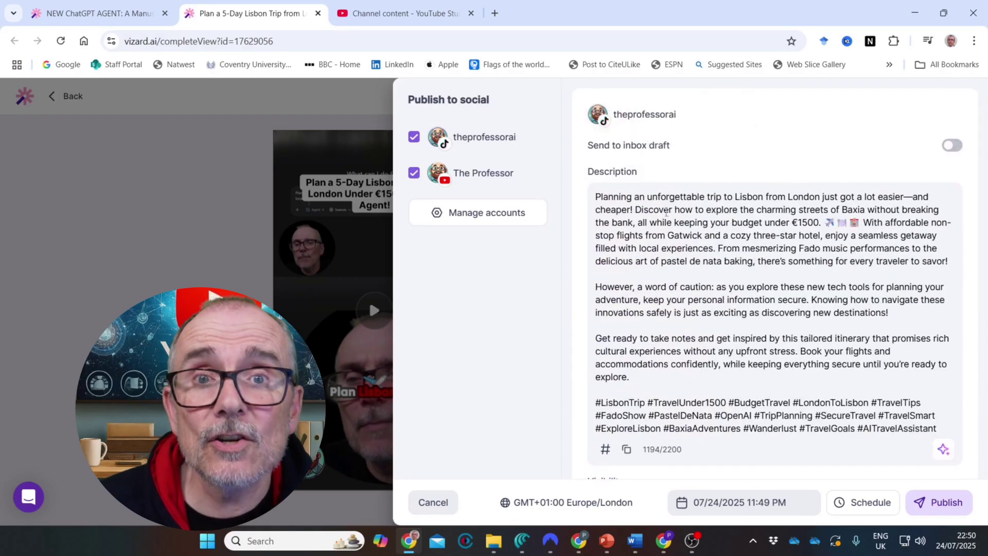
scroll(770, 265, down, 1)
scroll(769, 265, down, 4)
scroll(770, 268, down, 2)
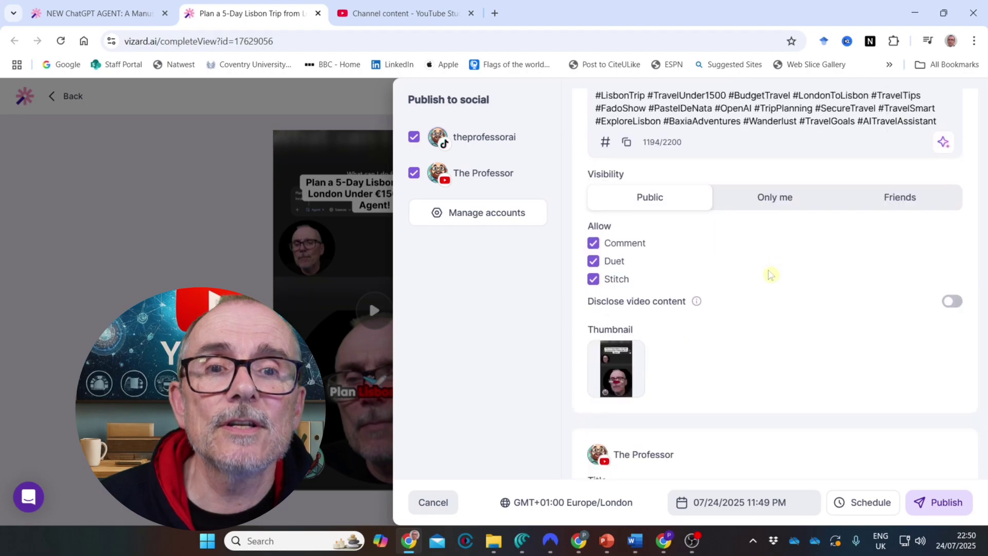
scroll(770, 268, down, 4)
scroll(769, 269, down, 2)
scroll(770, 268, down, 1)
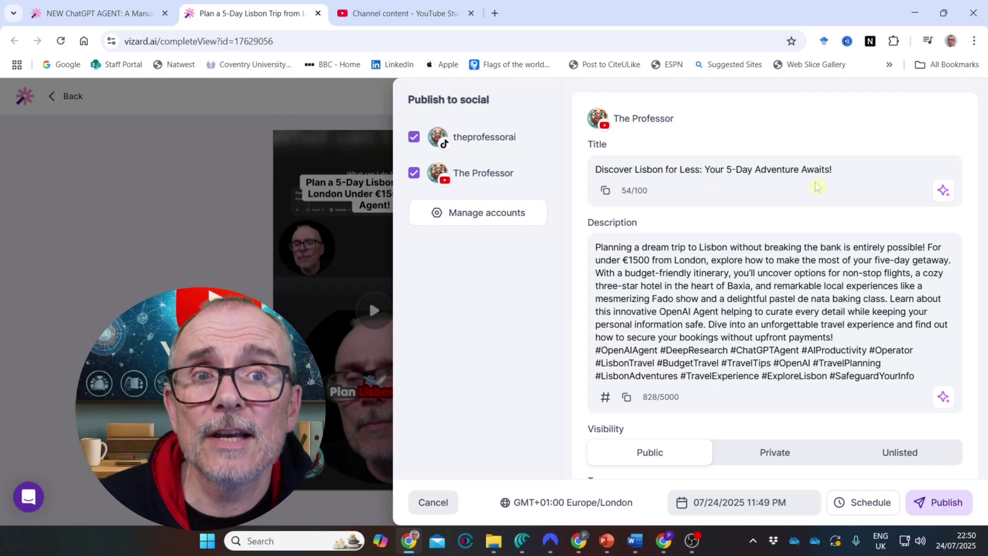
scroll(813, 200, down, 2)
scroll(813, 200, down, 2)
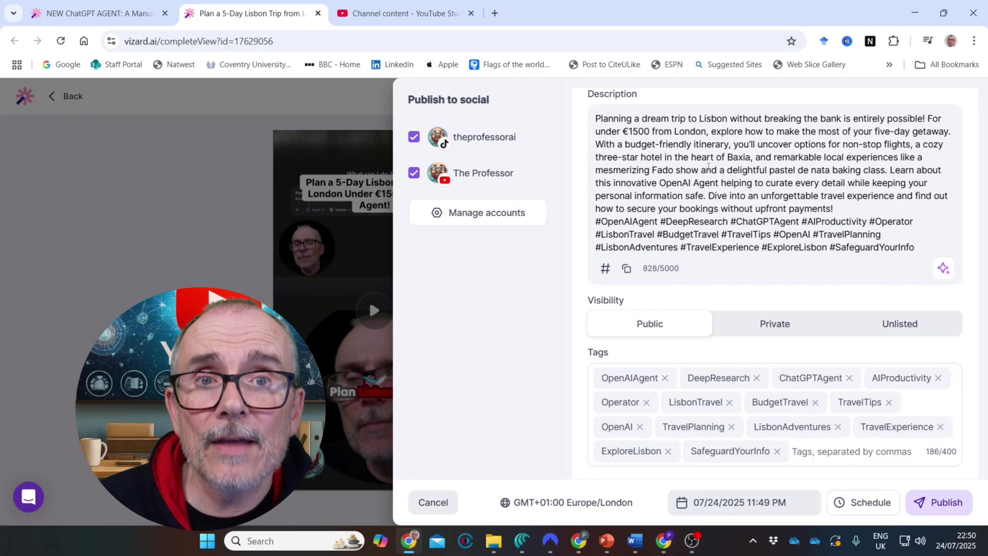
scroll(813, 199, up, 2)
scroll(813, 200, up, 2)
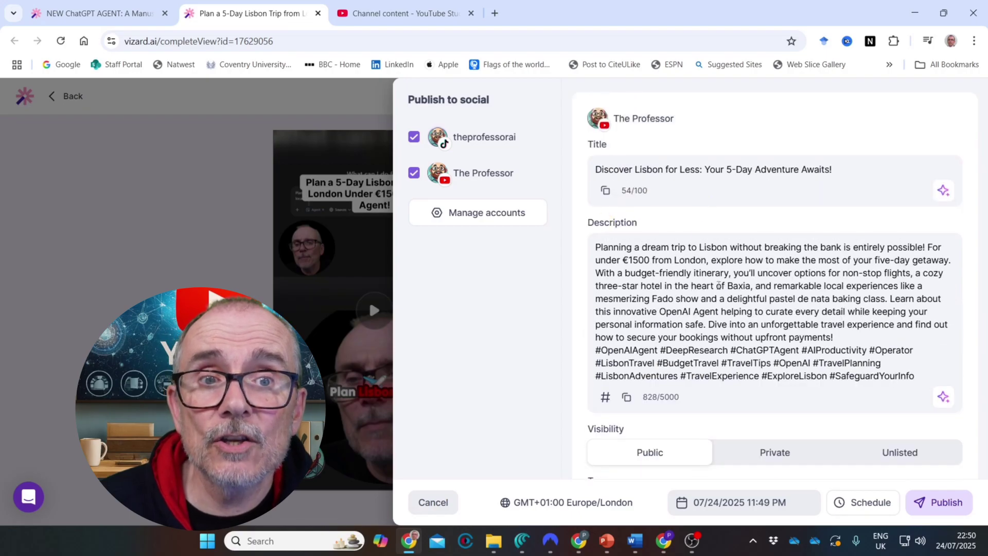
scroll(772, 271, down, 2)
scroll(771, 278, down, 2)
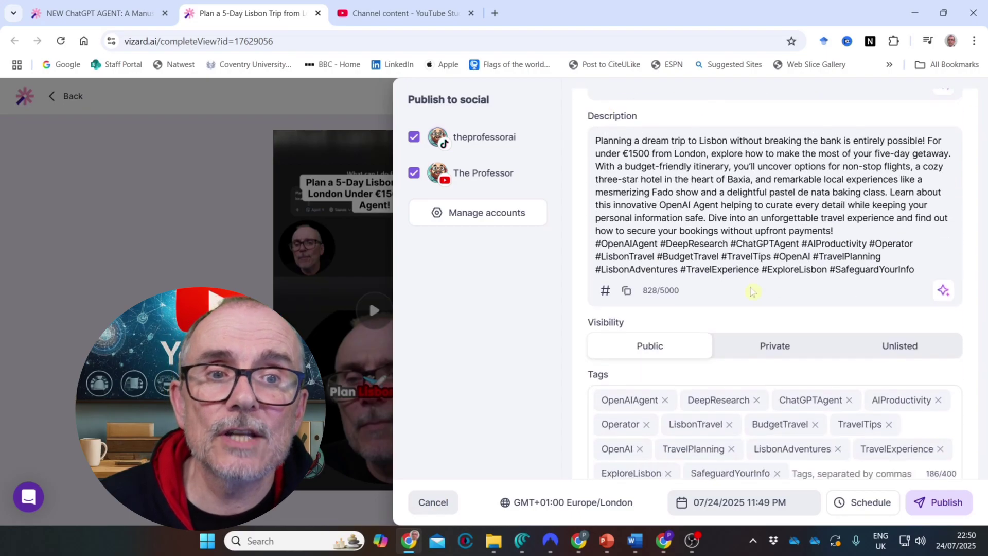
scroll(773, 278, down, 2)
scroll(773, 309, down, 1)
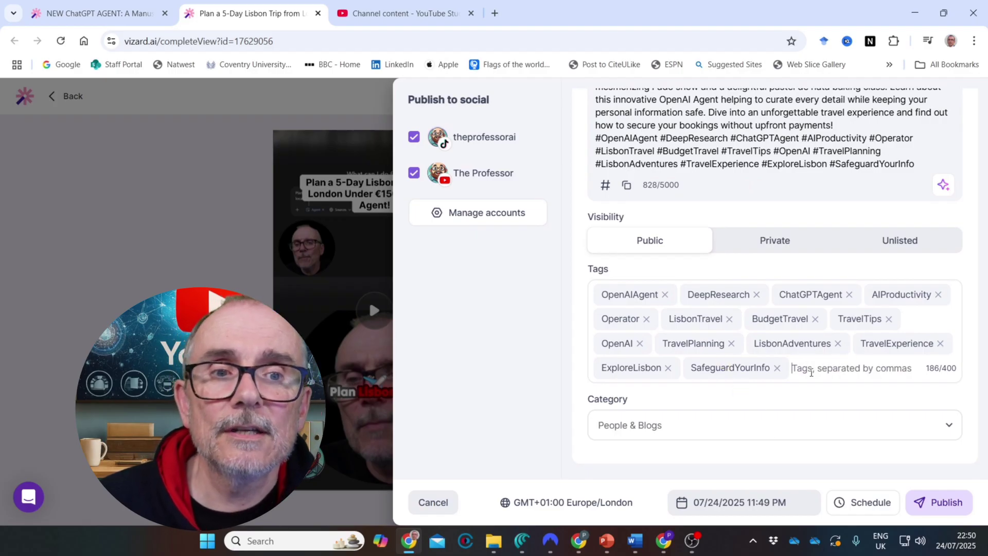
text(the profesor AI)
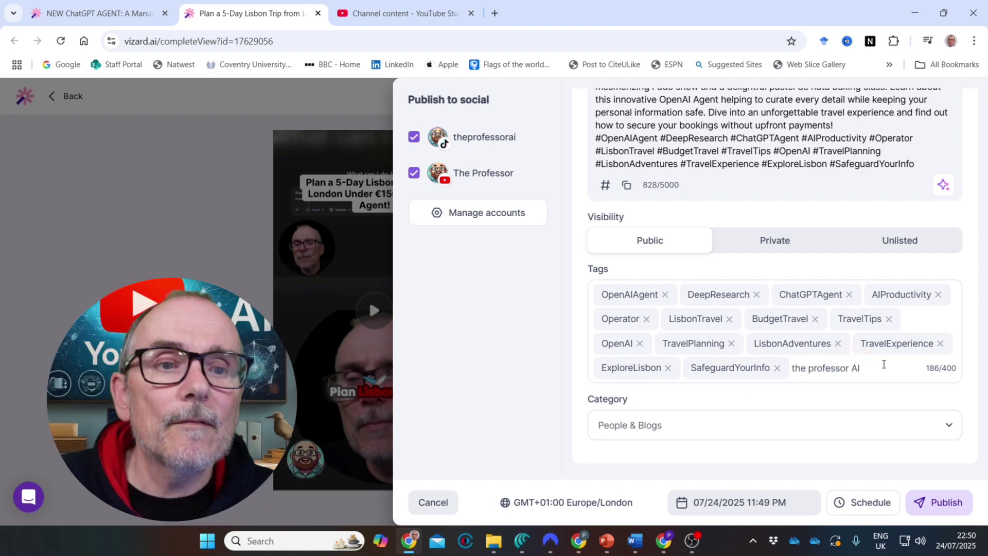
Step: Commit 'the professor AI' as a YouTube tag and set the category to How-to & Style
key(Return)
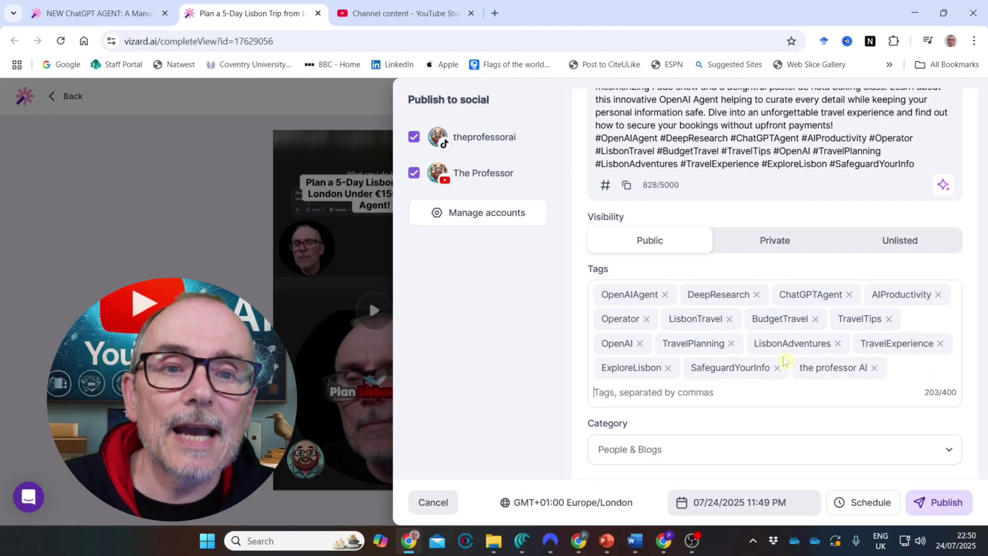
scroll(751, 384, down, 1)
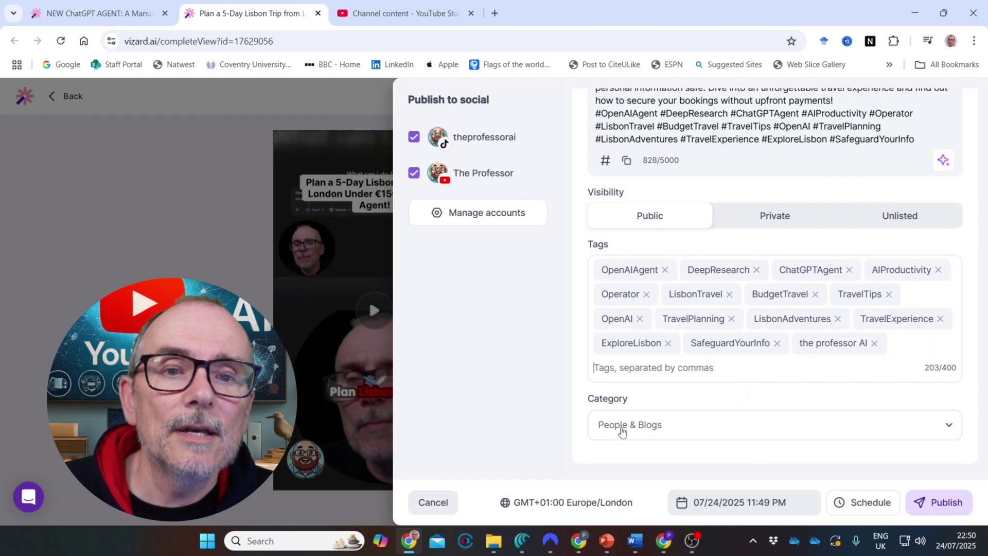
click(951, 425)
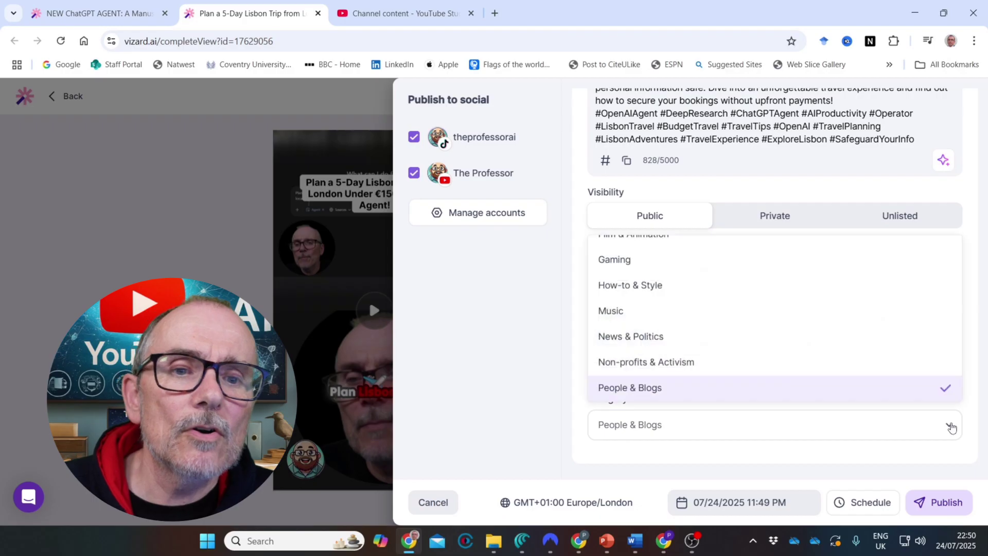
click(672, 286)
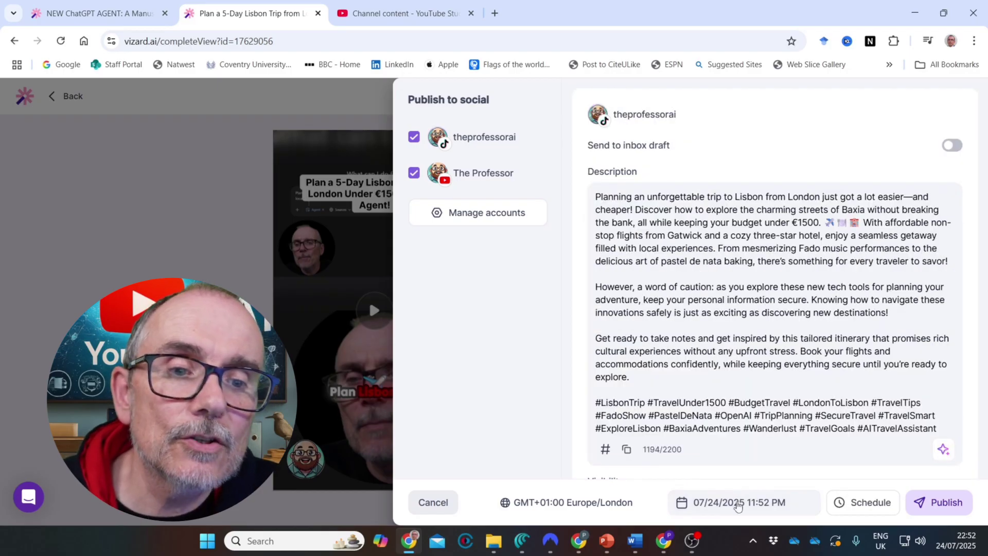
Step: Pick 26 July as the posting date, schedule skipping duplicates, and view the calendar entries
click(738, 504)
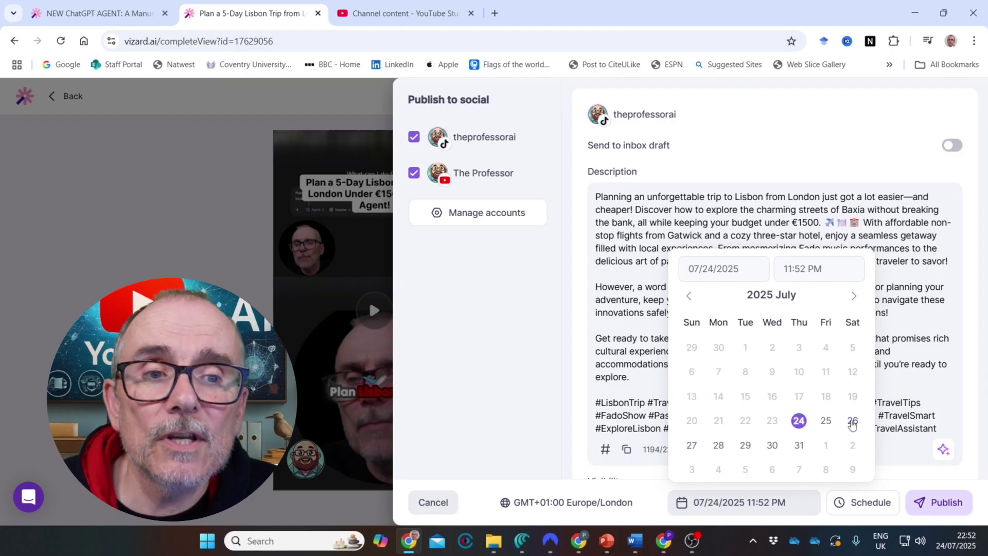
click(853, 422)
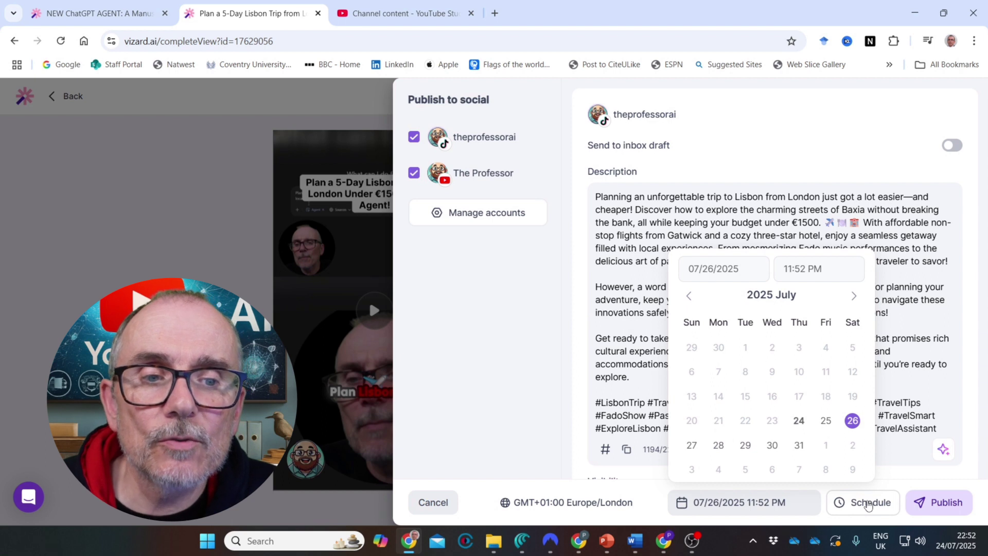
click(868, 503)
click(503, 398)
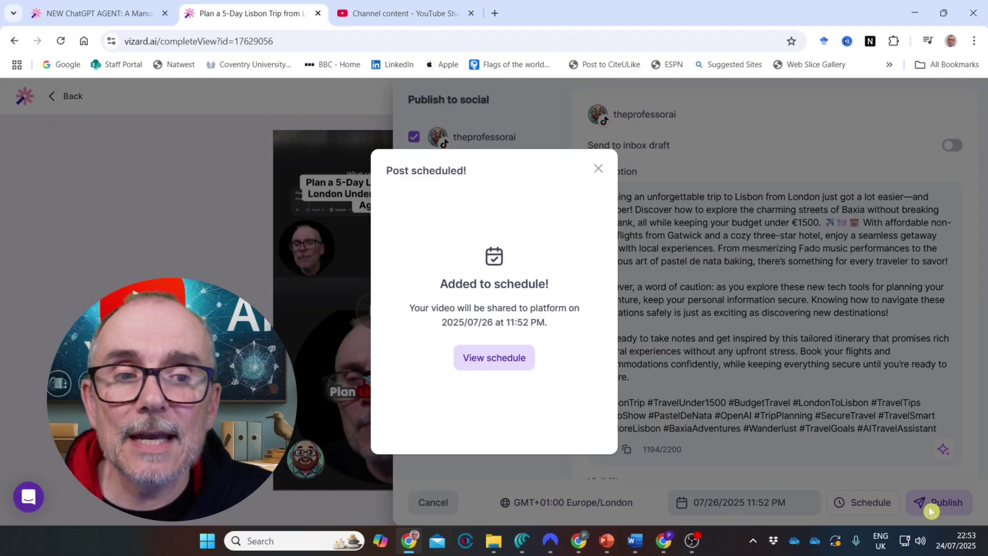
click(494, 358)
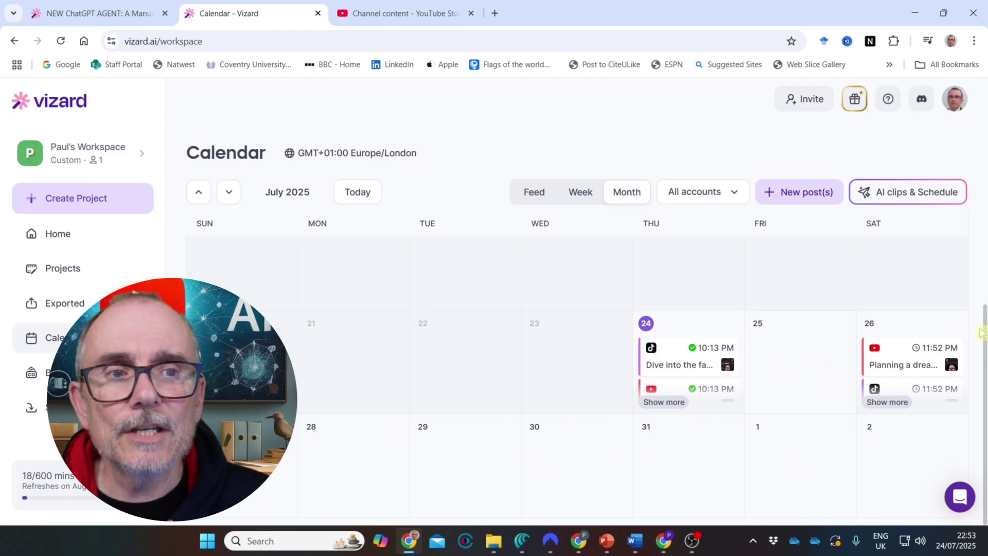
mouse_move(912, 363)
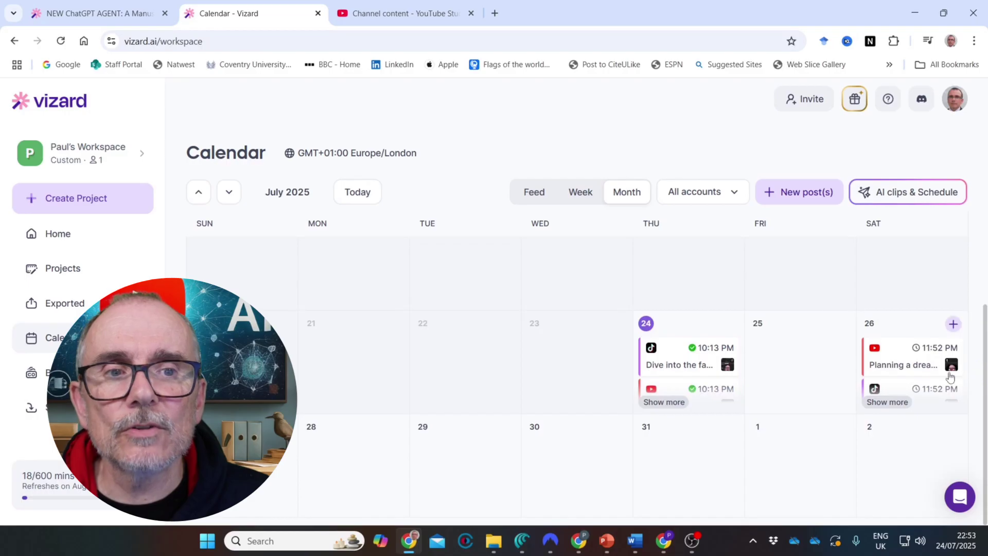
Step: Drag the YouTube 'Planning a dream...' post card from Saturday 26 onto Friday 25
drag(904, 359, 795, 362)
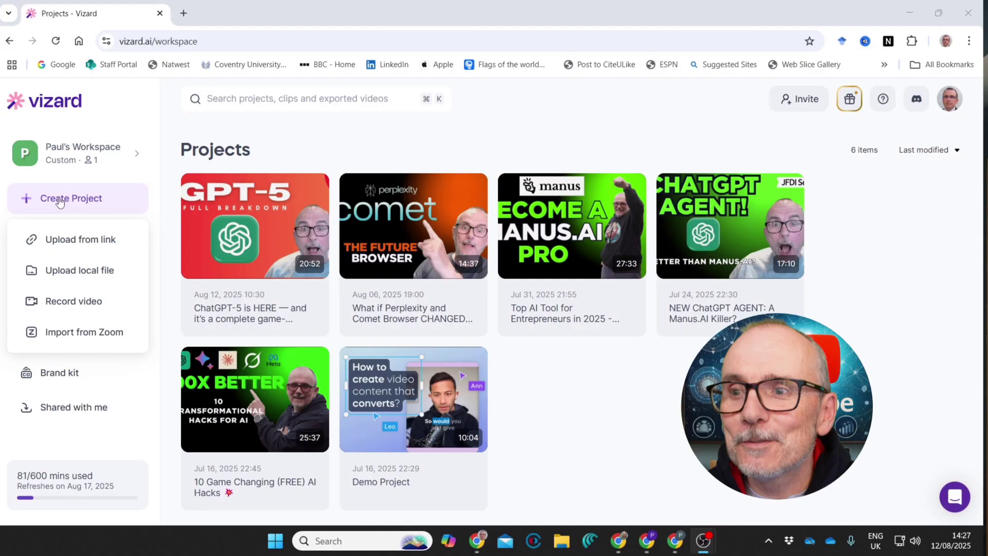
Step: Create a new project from a link and paste the Perplexity AI pro-tips YouTube URL
click(80, 269)
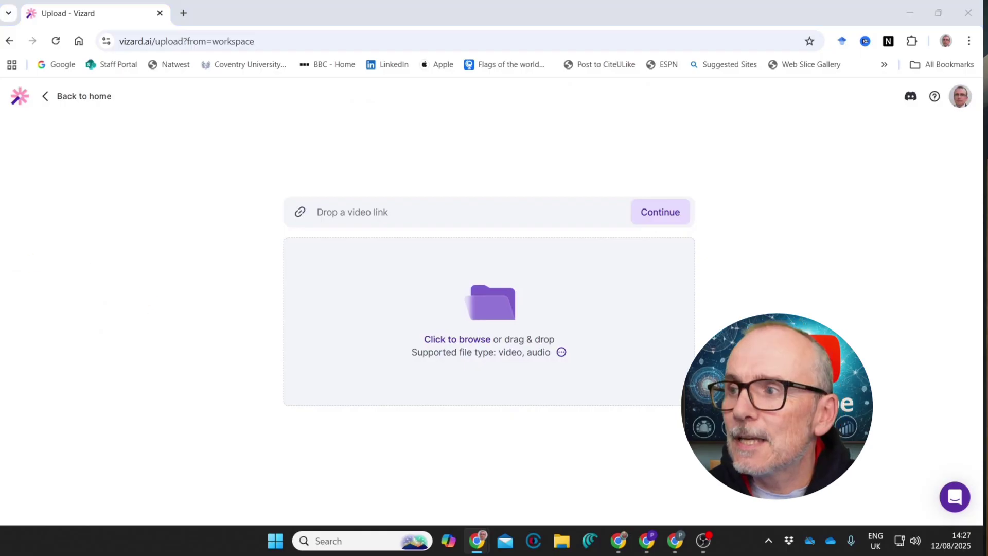
click(463, 212)
text(https://youtu.be/7ZUlhGlQoy4)
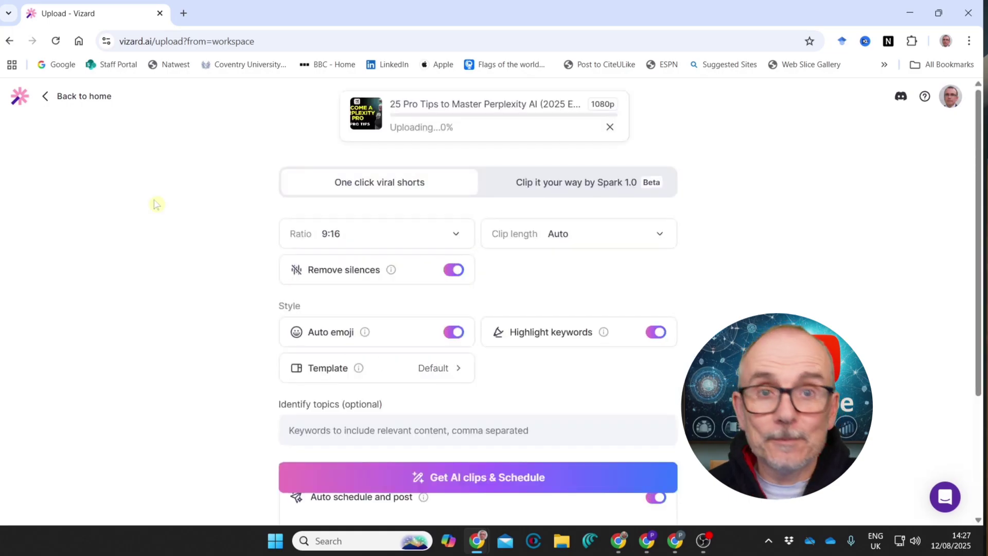
scroll(355, 235, down, 3)
scroll(355, 236, down, 1)
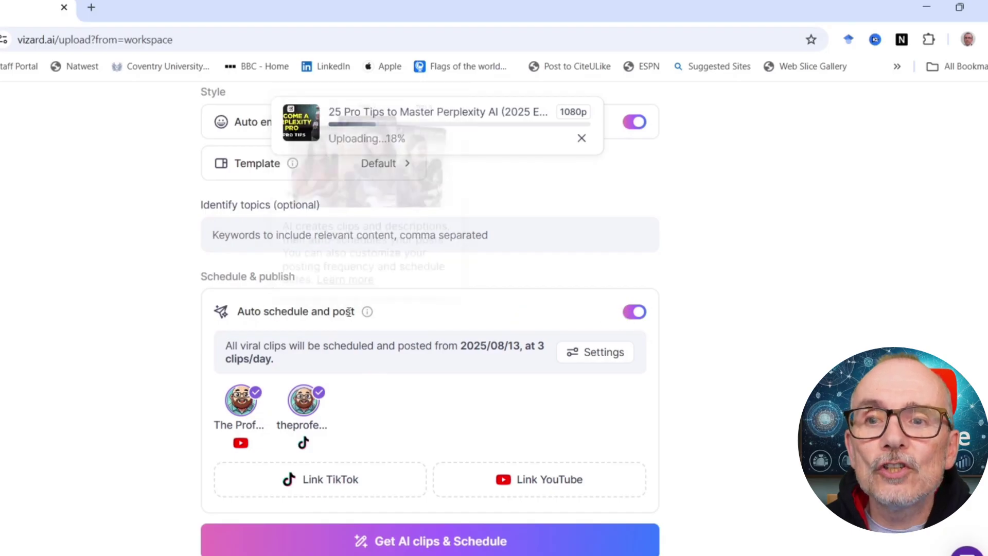
Step: Set auto-scheduling to viral score 9.0, 2 clips per day, starting 20 August, and save
click(596, 353)
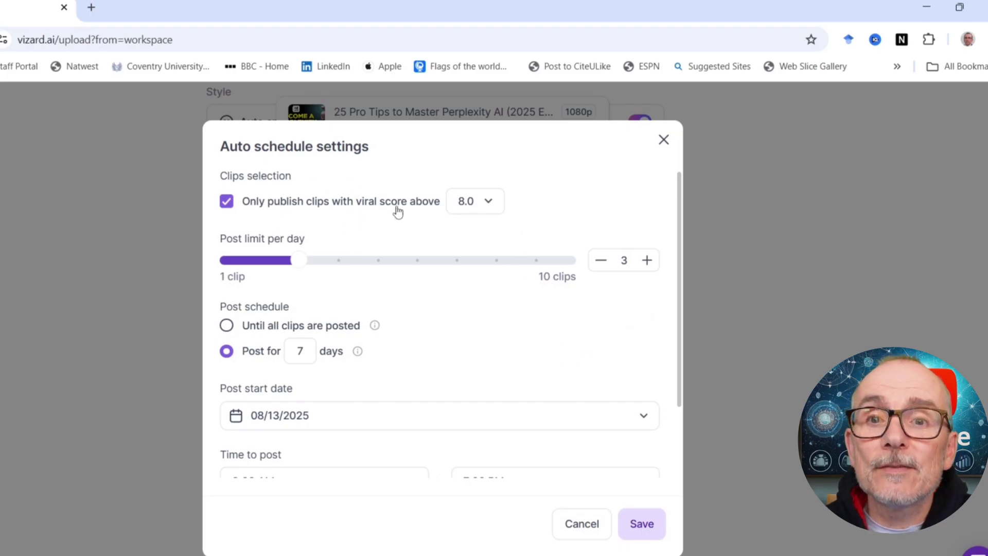
click(488, 203)
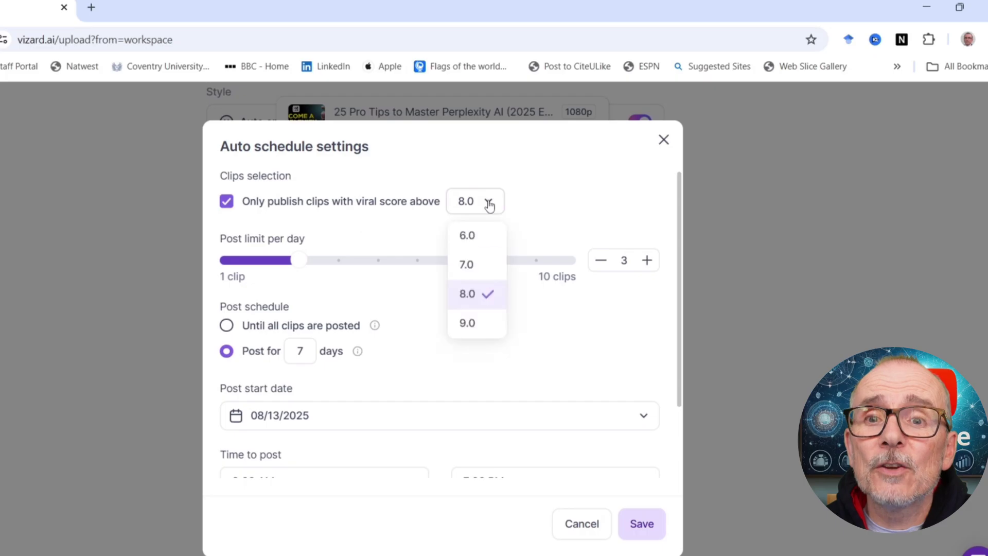
click(466, 325)
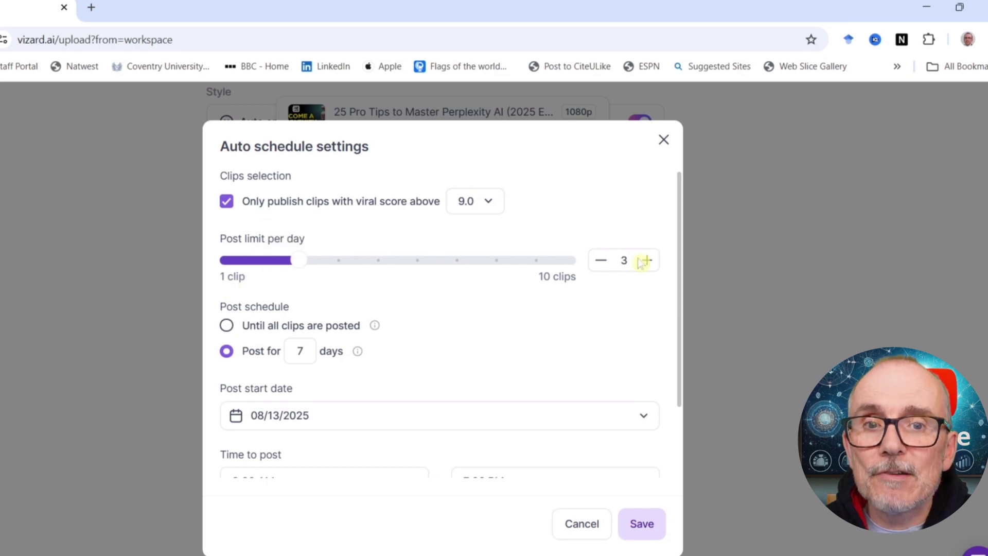
click(602, 261)
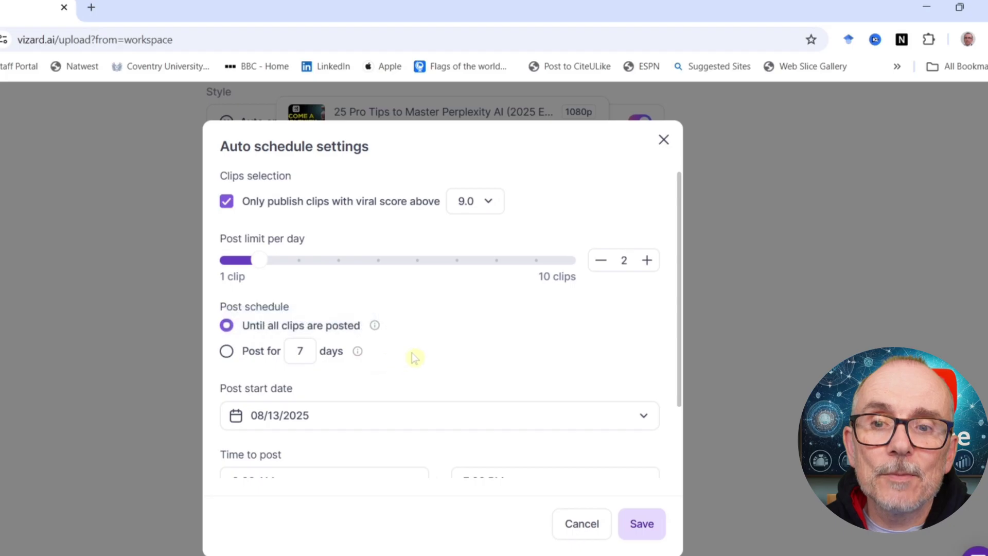
scroll(481, 340, down, 2)
scroll(480, 340, down, 1)
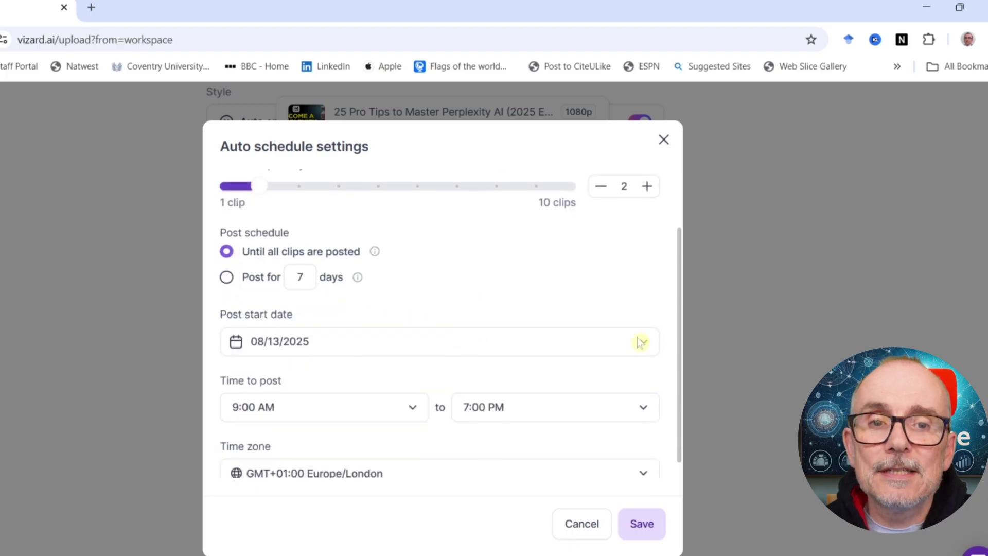
click(645, 344)
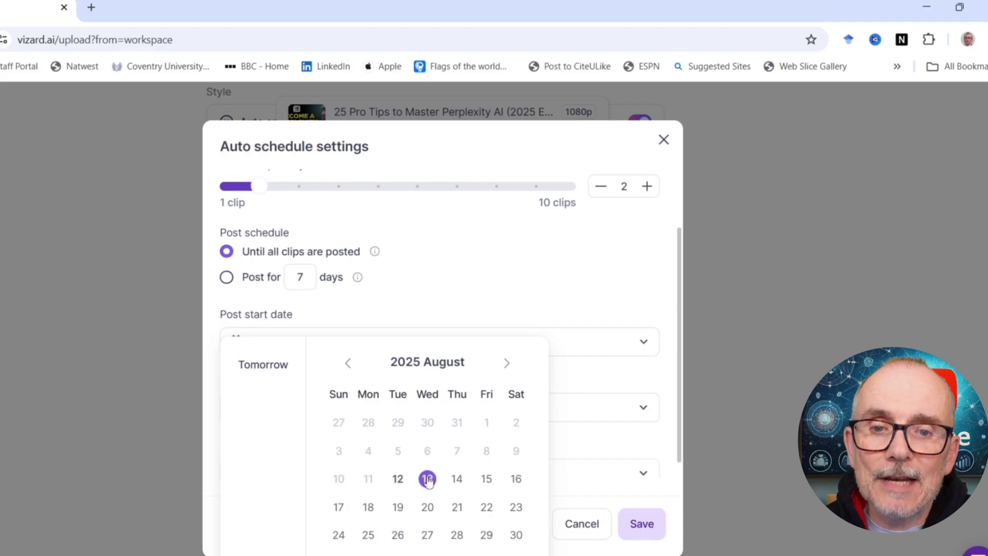
click(427, 507)
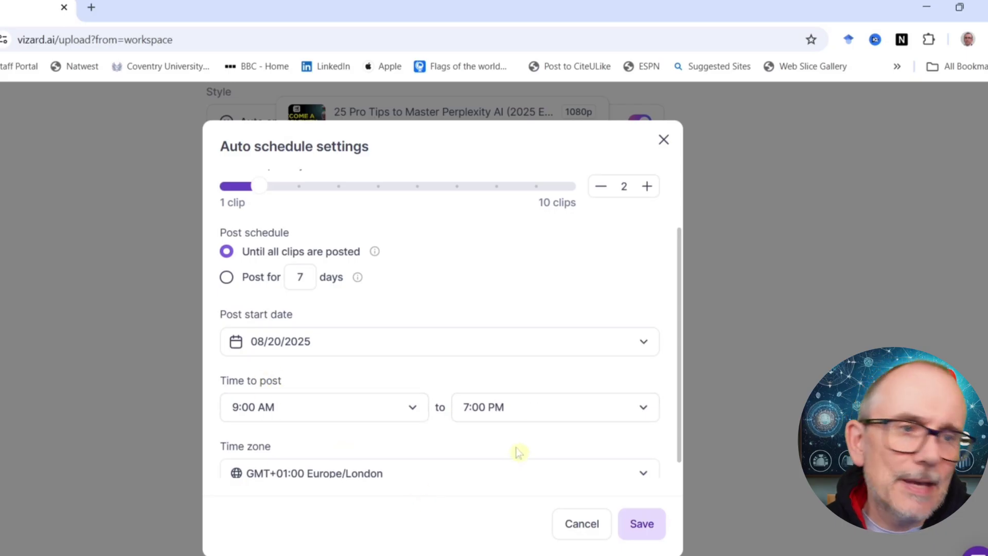
scroll(509, 448, down, 1)
scroll(503, 458, up, 3)
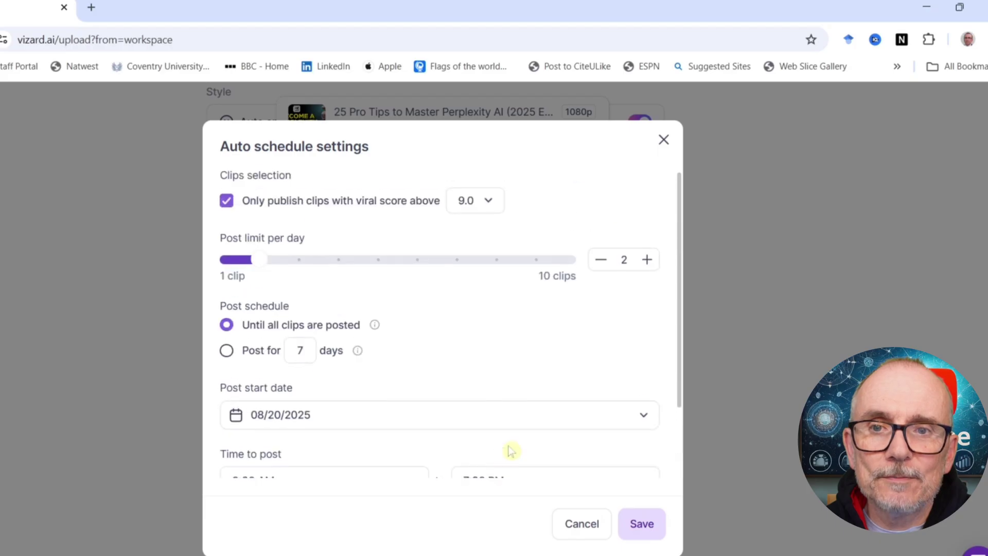
click(640, 524)
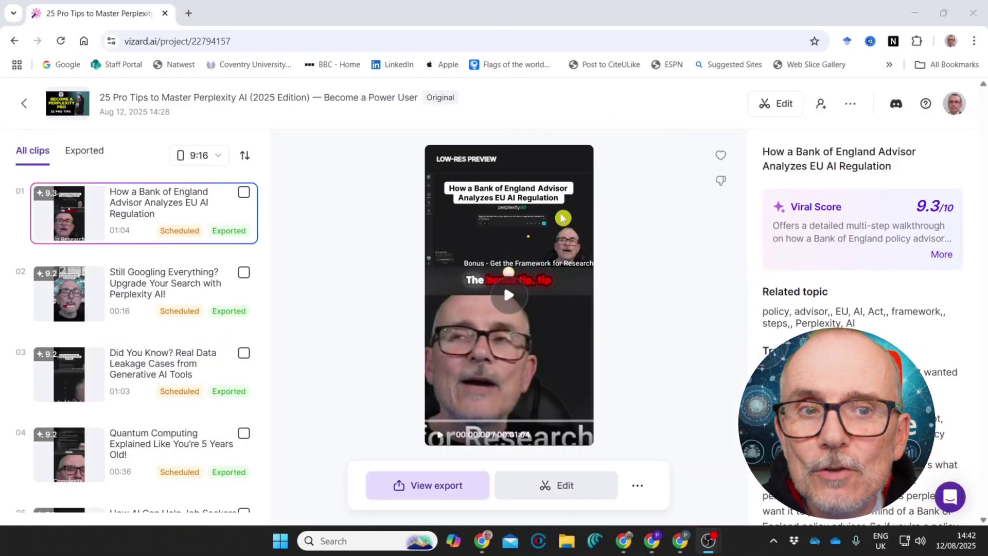
scroll(861, 224, down, 3)
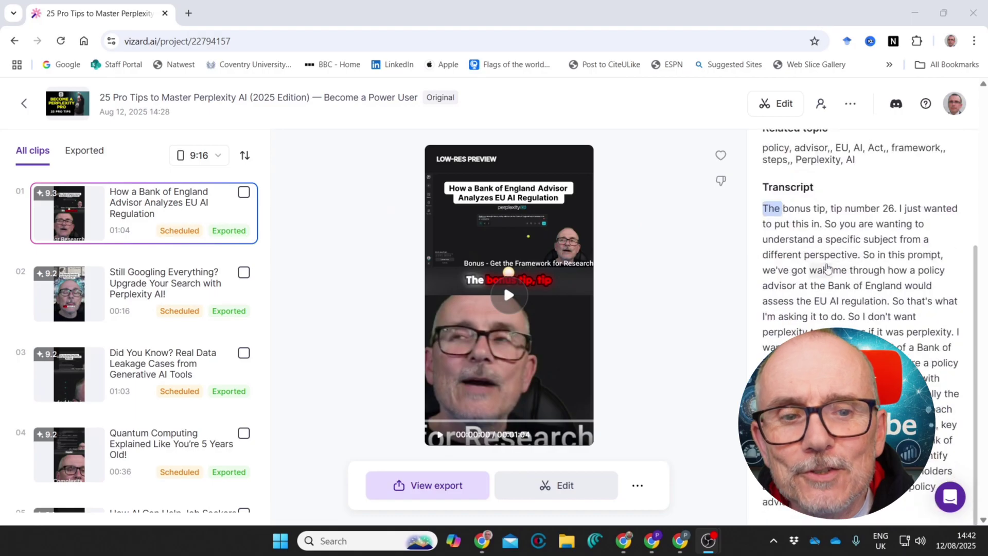
Step: Preview the second clip, 'Still Googling Everything?', in the All clips list
click(143, 297)
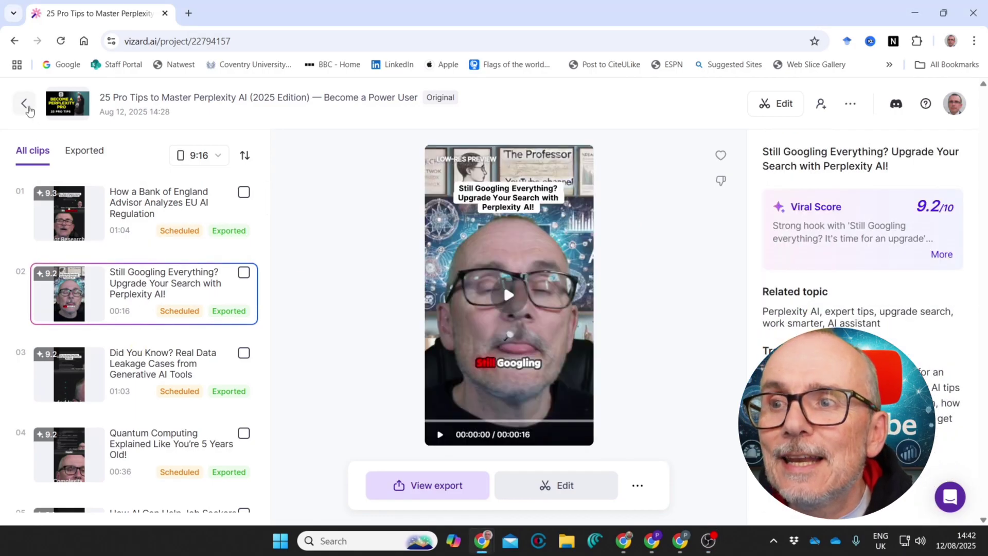
Step: Go to the Calendar, inspect a post scheduled on Wednesday 20, and close its details
click(25, 106)
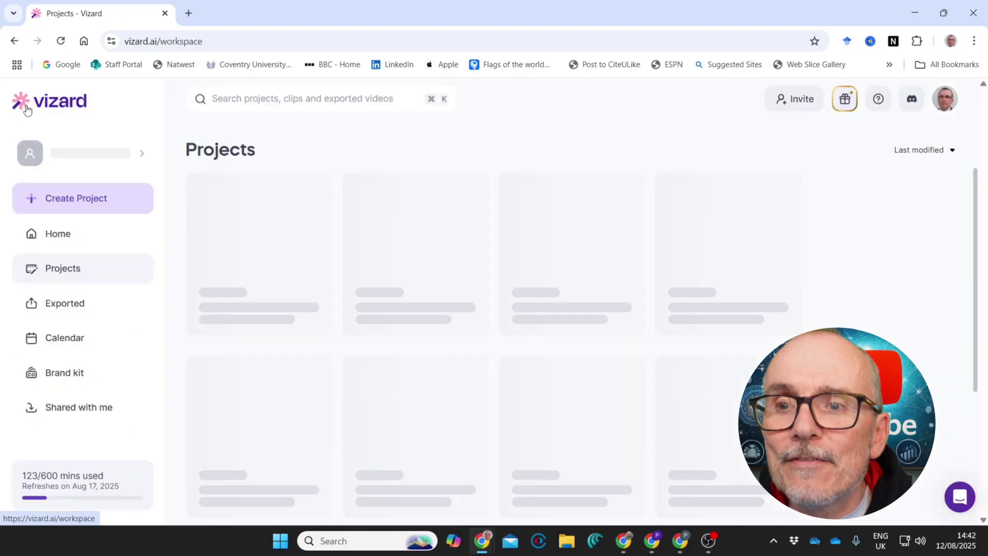
click(64, 338)
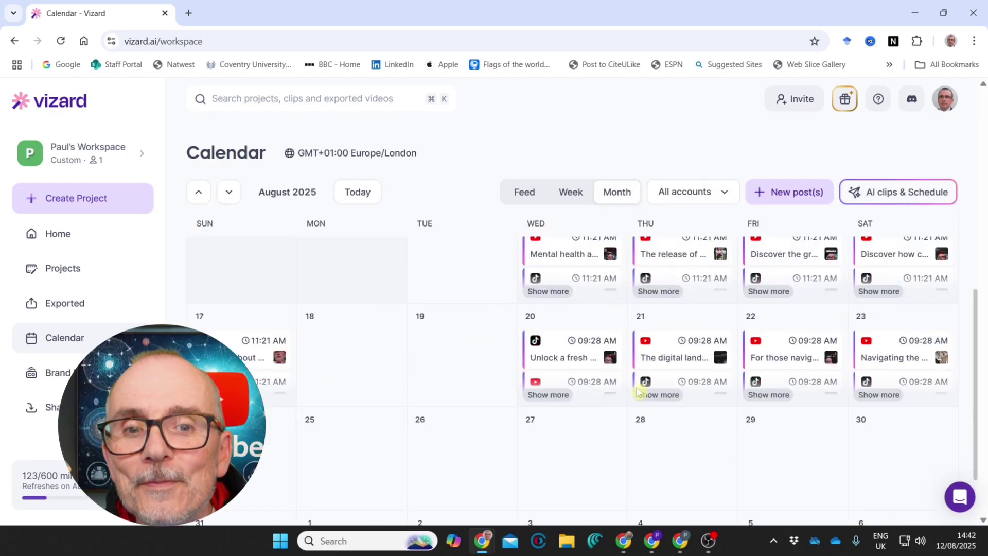
click(560, 349)
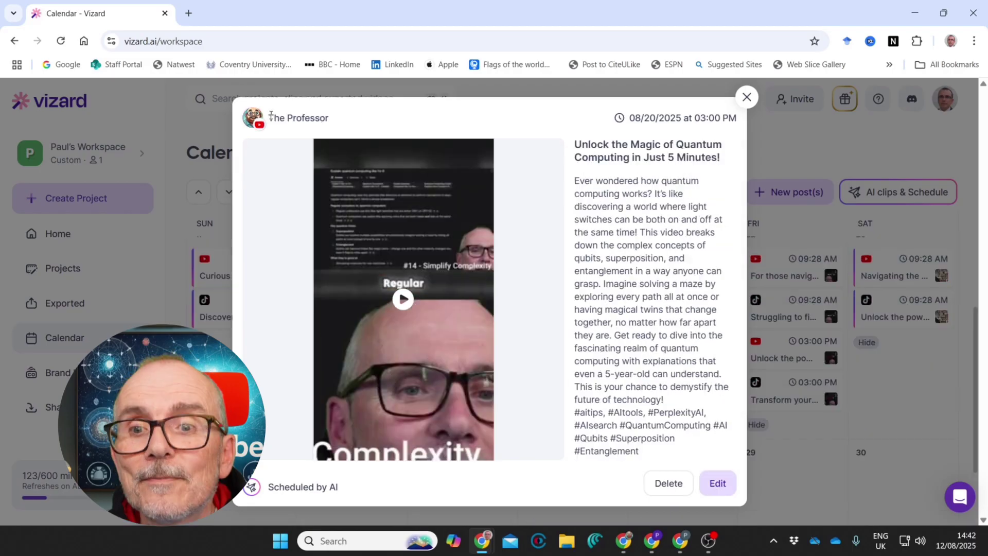
key(Escape)
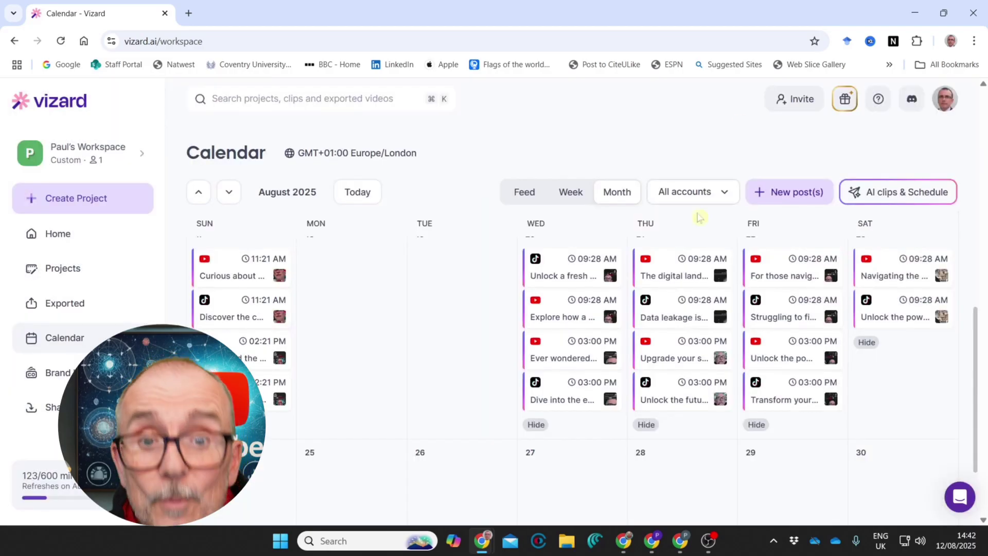
scroll(377, 316, up, 3)
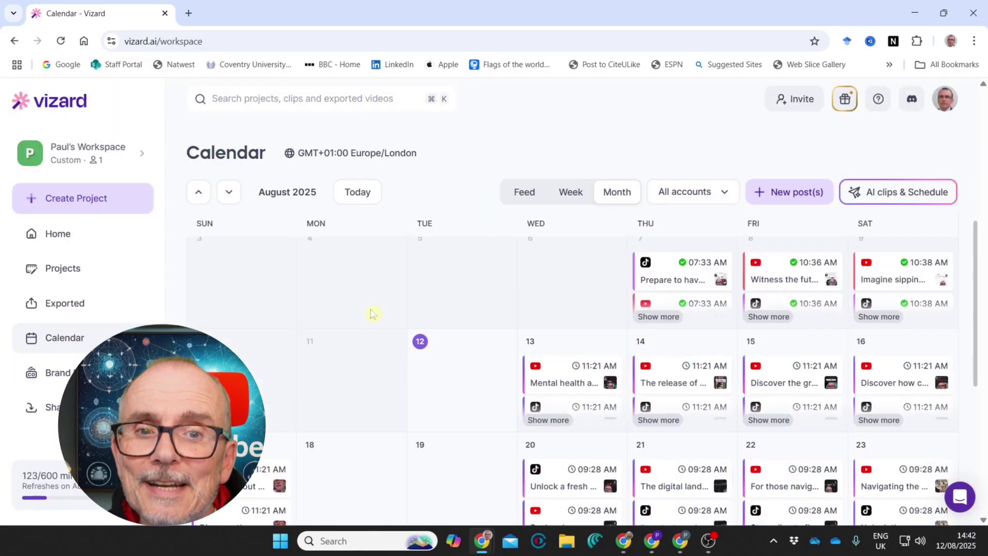
scroll(593, 409, down, 3)
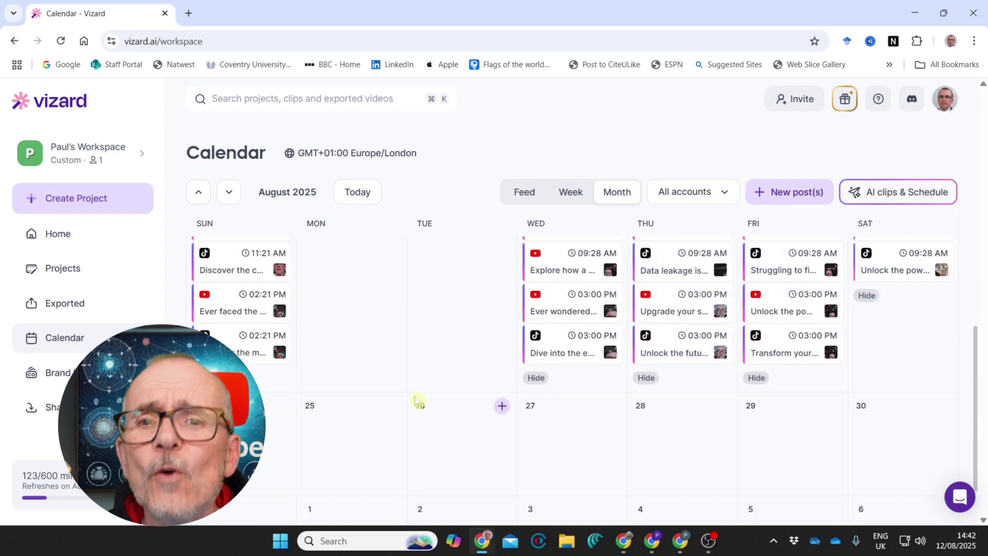
scroll(424, 431, up, 5)
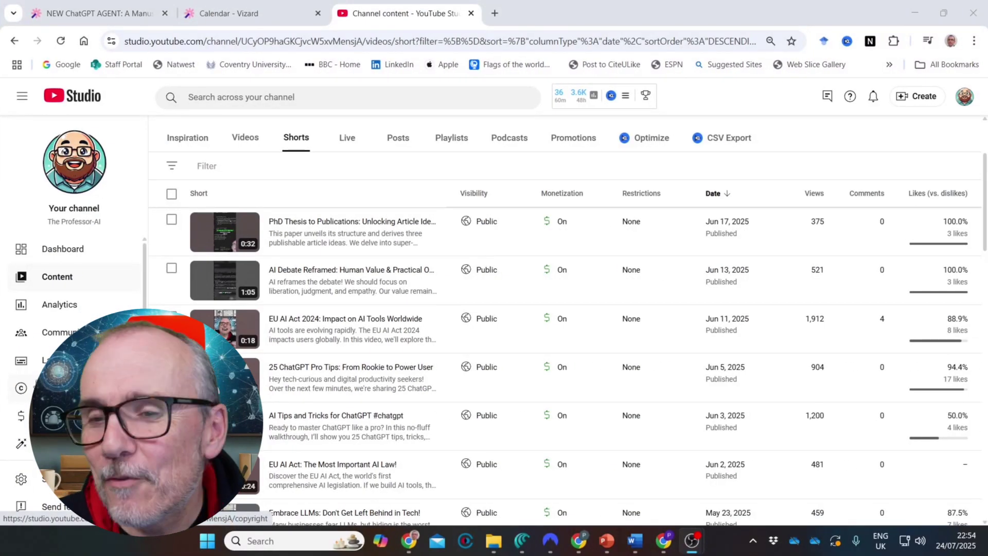
mouse_move(324, 228)
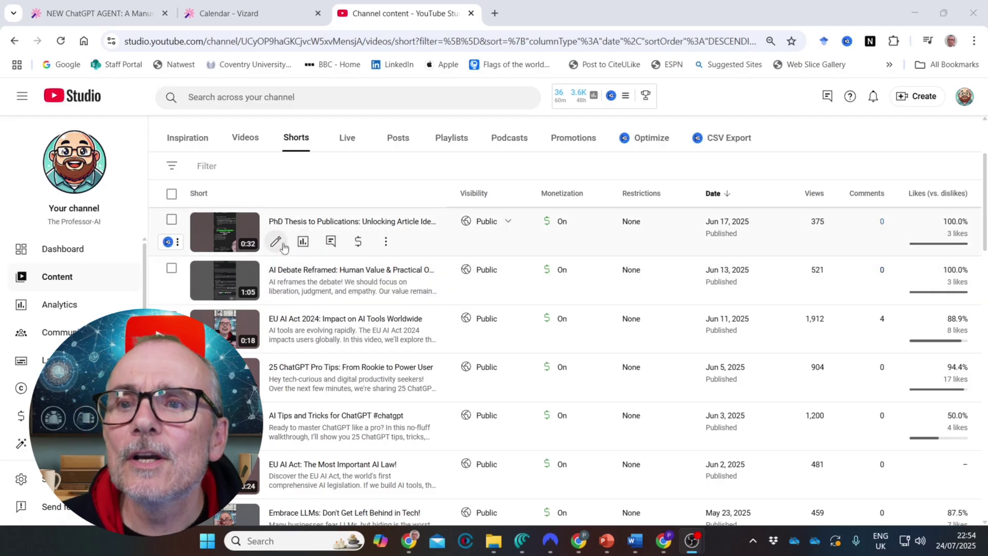
Step: Open the Video details editor for the PhD Thesis to Publications short
click(277, 242)
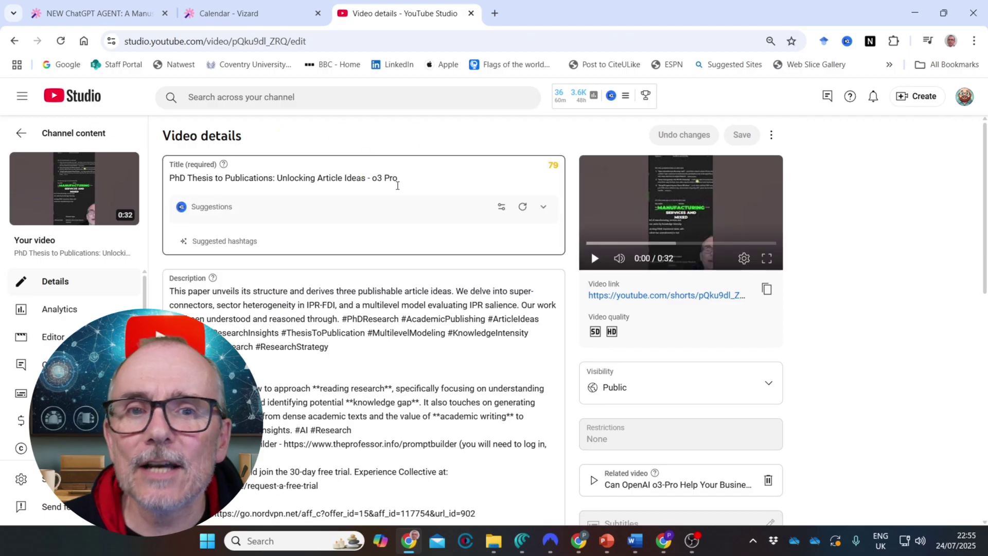
scroll(633, 232, down, 5)
scroll(656, 232, down, 5)
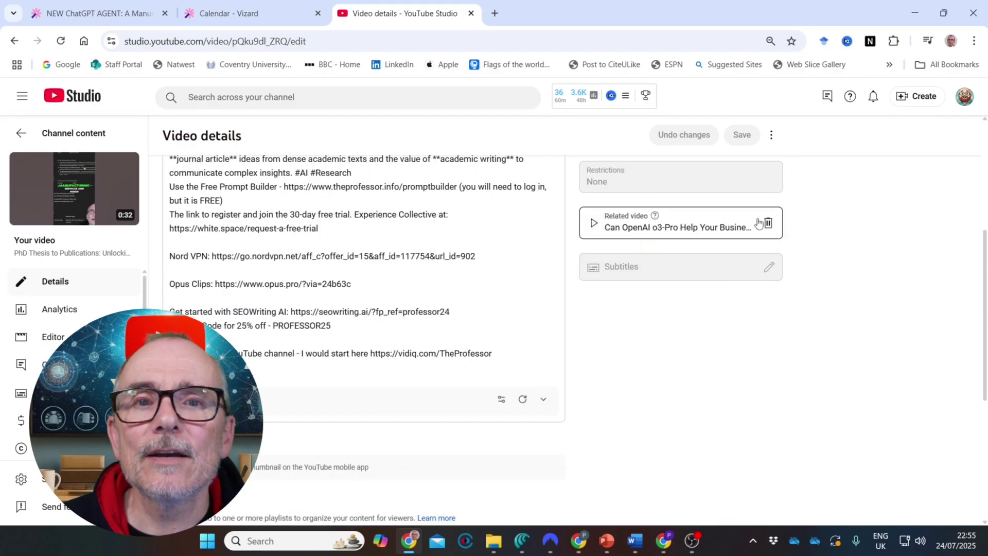